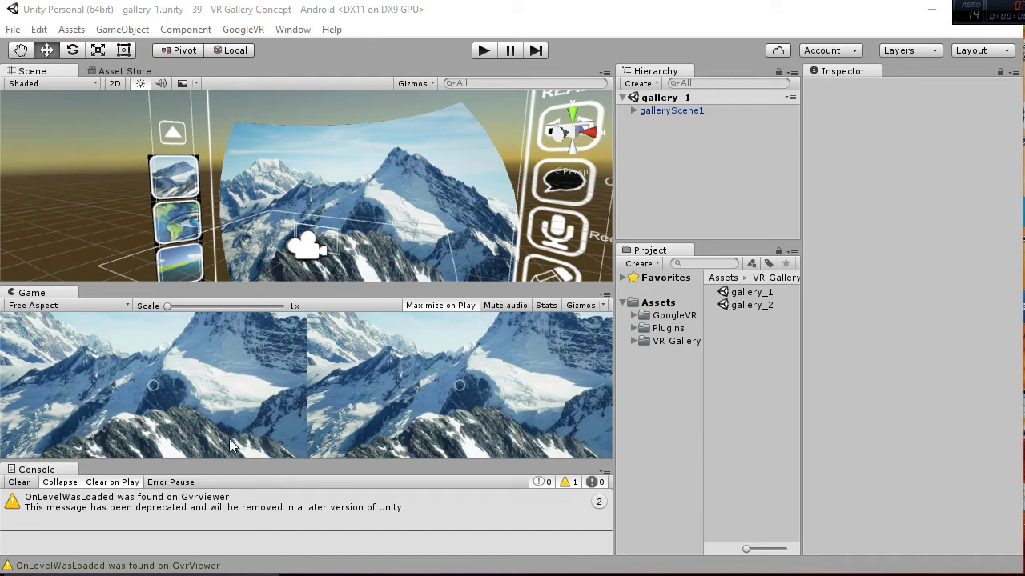
Dock the Console beneath the Project panel and enlarge the Scene view so the whole gallery is framed.
{"action": "left_click_drag", "start_coordinate": [32, 470], "coordinate": [696, 461]}
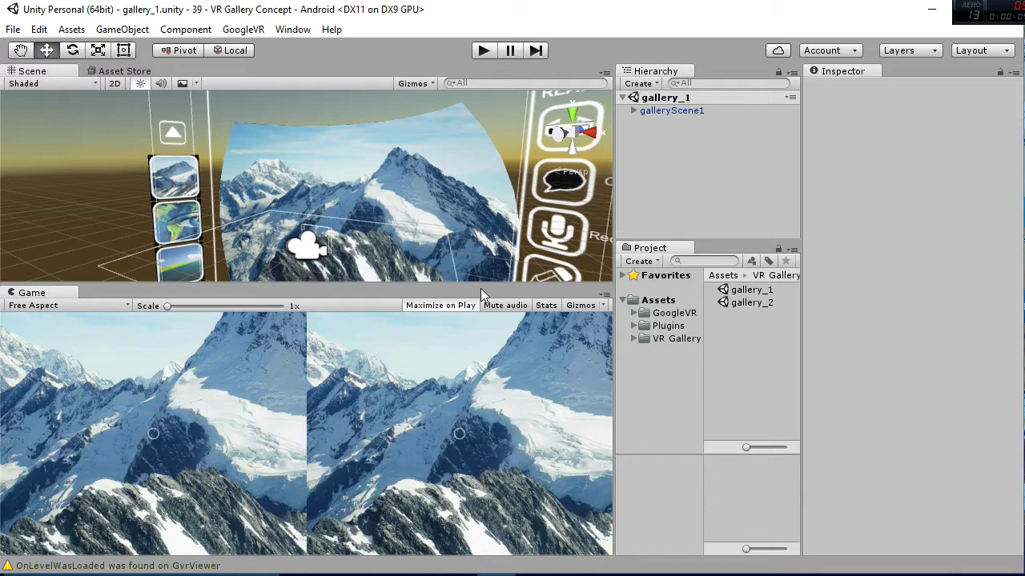
{"action": "left_click_drag", "start_coordinate": [481, 283], "coordinate": [482, 375]}
{"action": "scroll", "coordinate": [447, 284], "scroll_direction": "down", "scroll_amount": 3}
{"action": "middle_click_drag", "start_coordinate": [447, 284], "coordinate": [386, 253]}
{"action": "scroll", "coordinate": [386, 253], "scroll_direction": "down", "scroll_amount": 1}
Show the Scenes folder inside VR Gallery and inspect the gallery_1 and gallery_2 scene files.
{"action": "left_click", "coordinate": [633, 338]}
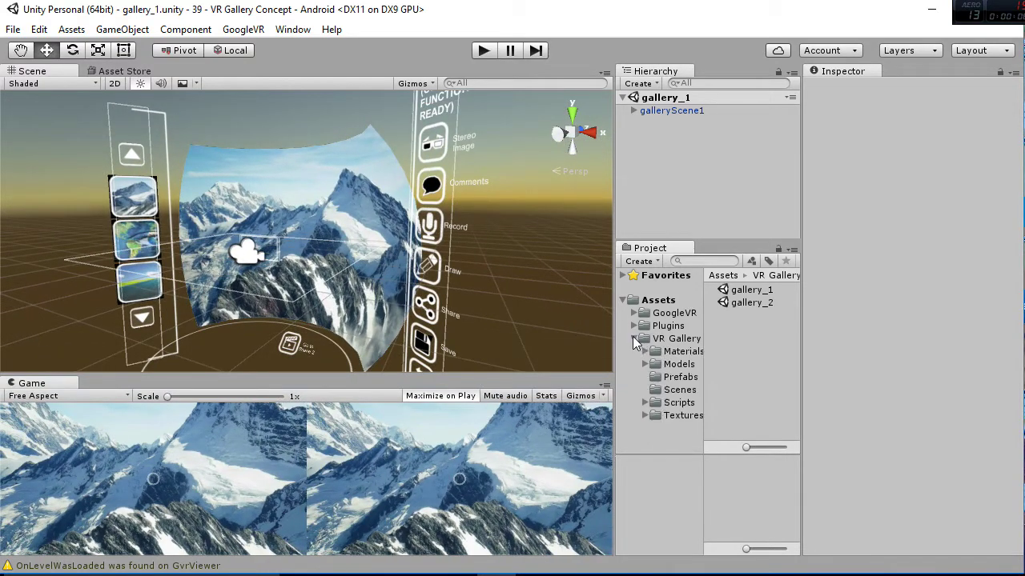
{"action": "left_click", "coordinate": [682, 392]}
{"action": "left_click", "coordinate": [762, 291]}
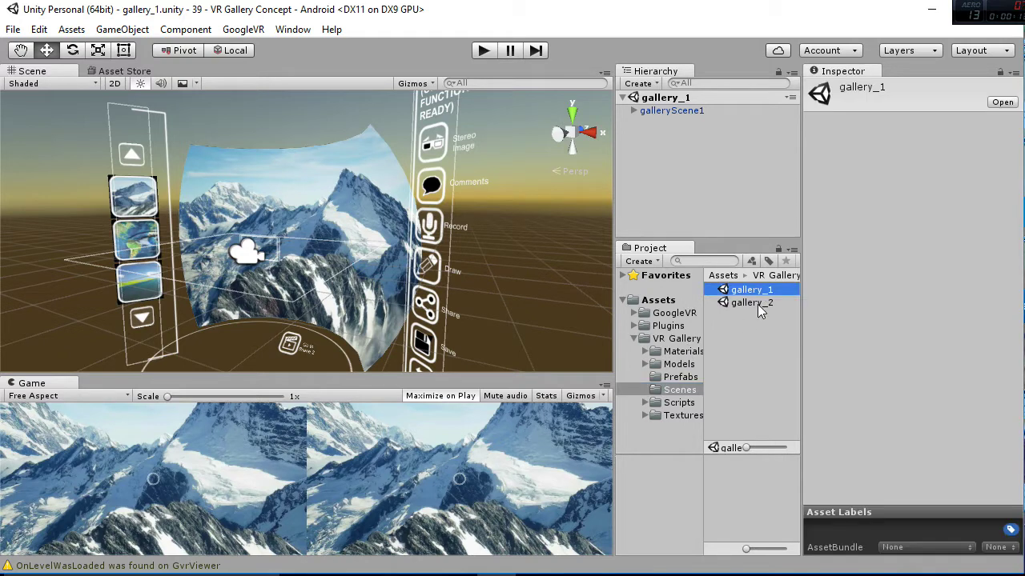
{"action": "left_click", "coordinate": [758, 303]}
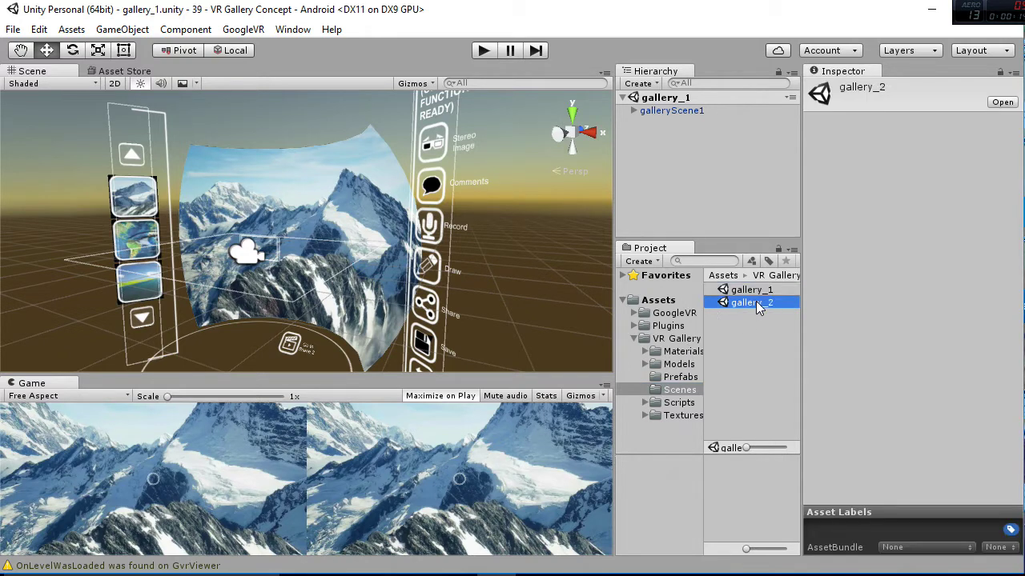
{"action": "left_click", "coordinate": [517, 296]}
Examine the thumbnail menu with its two arrows and the curved mountain image panel in the gallery_1 scene.
{"action": "right_click_drag", "start_coordinate": [301, 274], "coordinate": [350, 288]}
{"action": "middle_click_drag", "start_coordinate": [344, 282], "coordinate": [388, 287]}
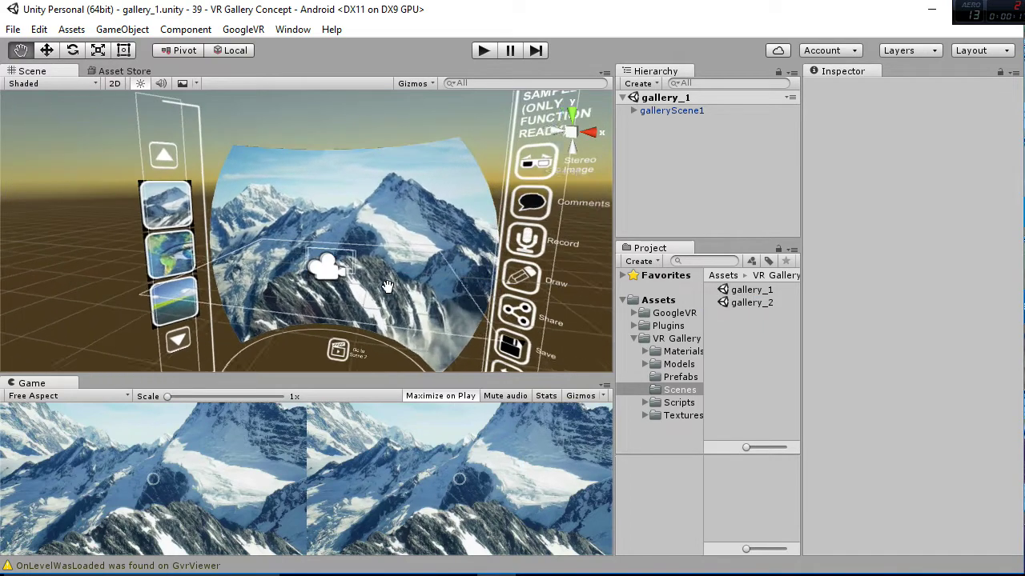
{"action": "scroll", "coordinate": [390, 290], "scroll_direction": "up", "scroll_amount": 3}
{"action": "right_click_drag", "start_coordinate": [390, 290], "coordinate": [286, 268]}
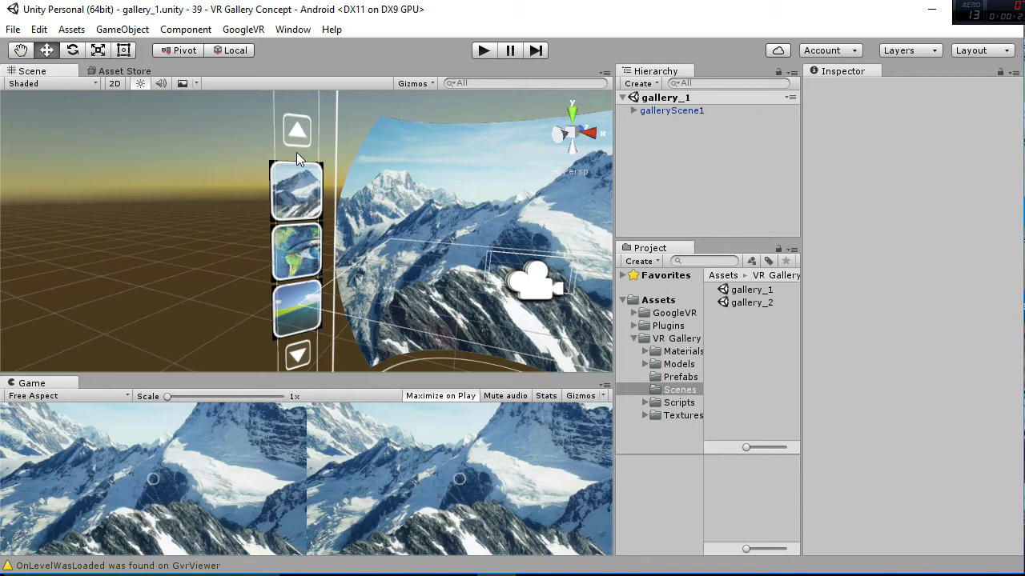
{"action": "middle_click_drag", "start_coordinate": [389, 288], "coordinate": [340, 274]}
{"action": "middle_click_drag", "start_coordinate": [289, 248], "coordinate": [234, 240]}
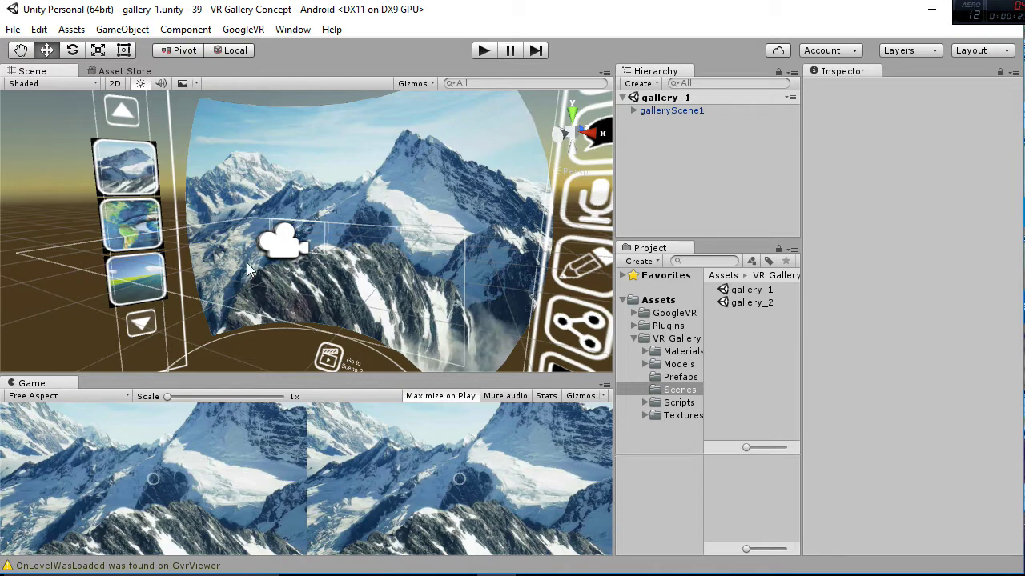
{"action": "scroll", "coordinate": [421, 233], "scroll_direction": "down", "scroll_amount": 2}
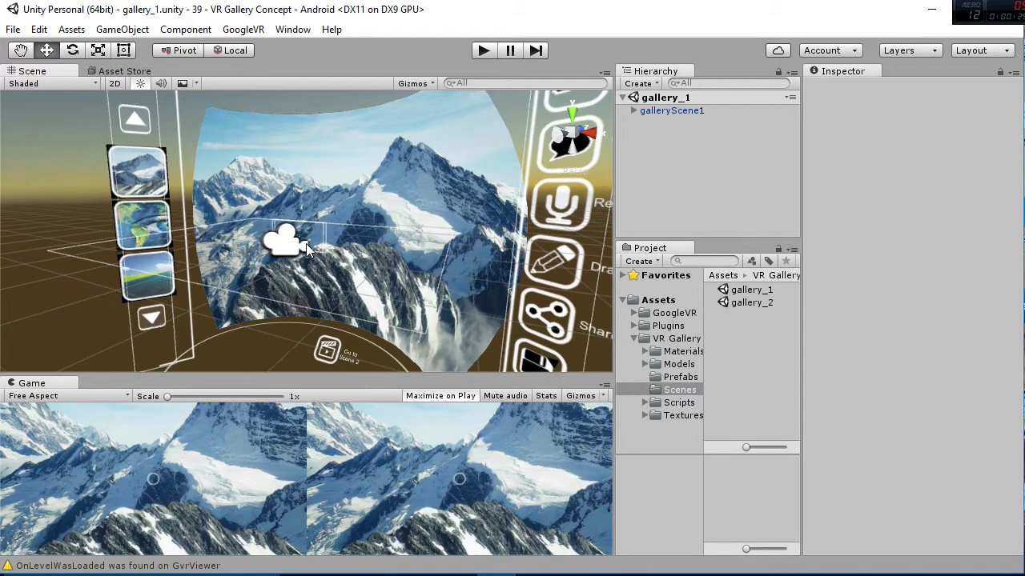
Examine the sample function menu in the scene, from Stereo Image and Comments down to Save and Return.
{"action": "right_click_drag", "start_coordinate": [306, 244], "coordinate": [422, 249]}
{"action": "right_click_drag", "start_coordinate": [303, 226], "coordinate": [350, 228]}
{"action": "middle_click_drag", "start_coordinate": [299, 171], "coordinate": [333, 246]}
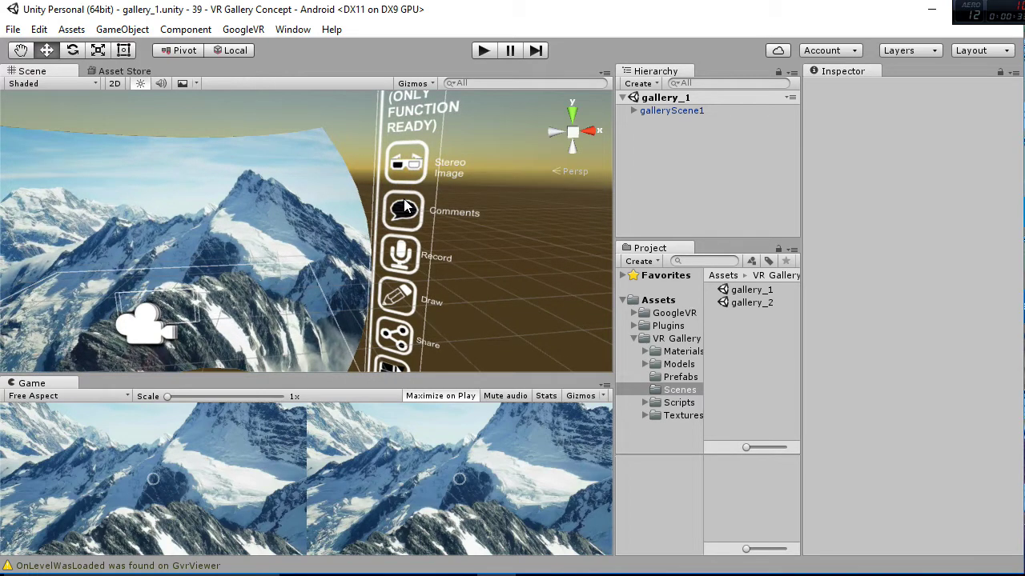
{"action": "scroll", "coordinate": [313, 232], "scroll_direction": "down", "scroll_amount": 3}
{"action": "middle_click_drag", "start_coordinate": [314, 233], "coordinate": [345, 202]}
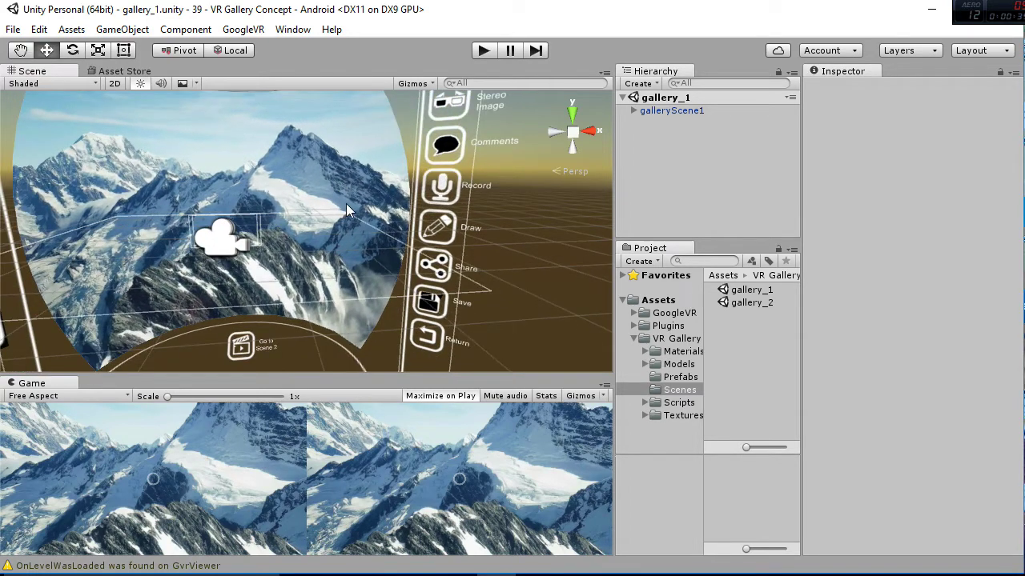
{"action": "scroll", "coordinate": [360, 212], "scroll_direction": "down", "scroll_amount": 3}
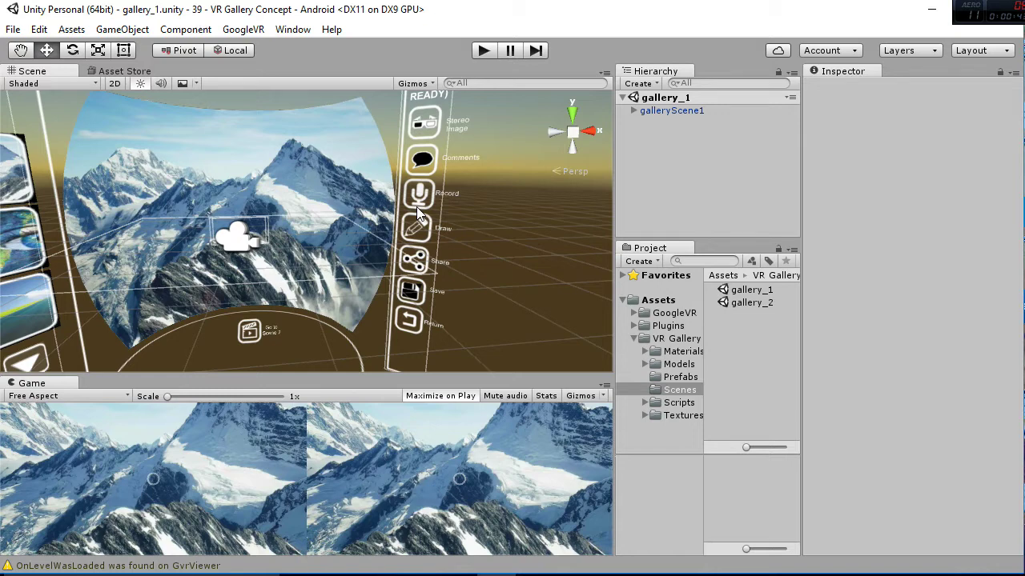
Open the GalleryManager1 script from the Gallery1 folder within the VR Gallery Scripts folder.
{"action": "left_click", "coordinate": [679, 403]}
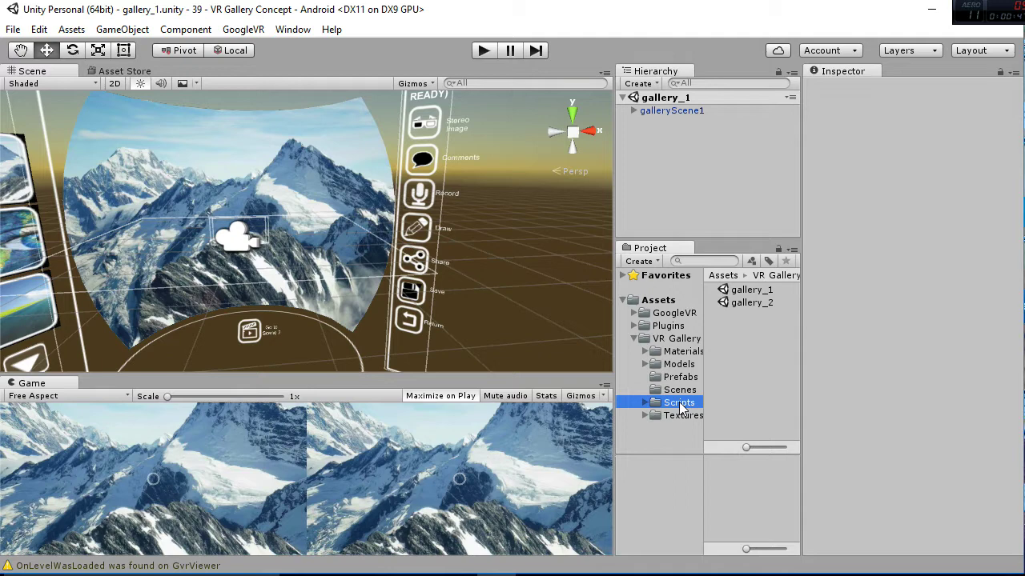
{"action": "left_click", "coordinate": [753, 292]}
{"action": "double_click", "coordinate": [753, 292]}
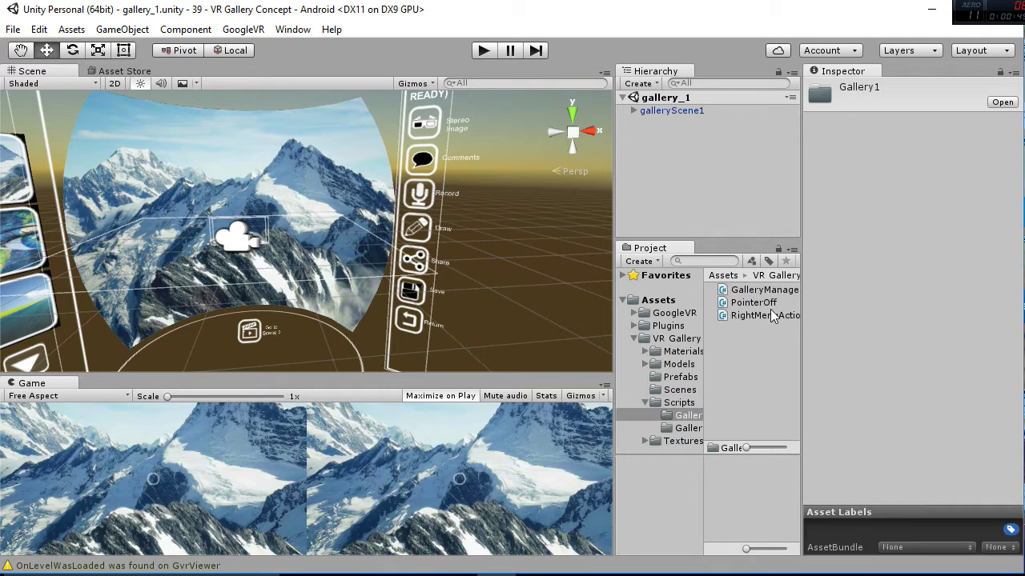
{"action": "left_click", "coordinate": [768, 290]}
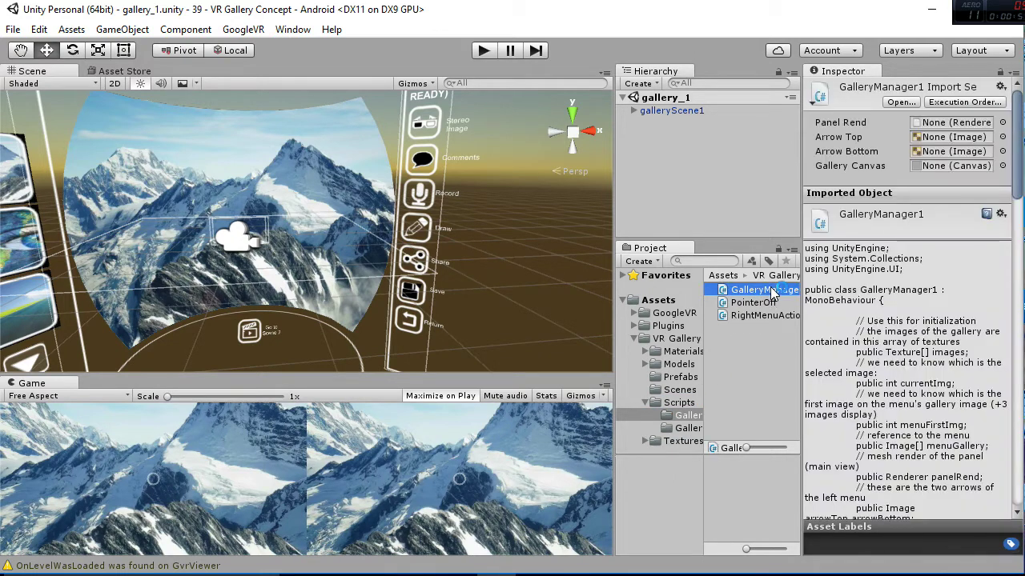
{"action": "double_click", "coordinate": [771, 292]}
Run the gallery_1 scene and show the world-map image by aiming the gaze pointer at its thumbnail.
{"action": "middle_click_drag", "start_coordinate": [275, 254], "coordinate": [404, 276]}
{"action": "mouse_move", "coordinate": [404, 277]}
{"action": "right_mouse_down"}
{"action": "mouse_move", "coordinate": [308, 263]}
{"action": "mouse_move", "coordinate": [407, 272]}
{"action": "right_mouse_up"}
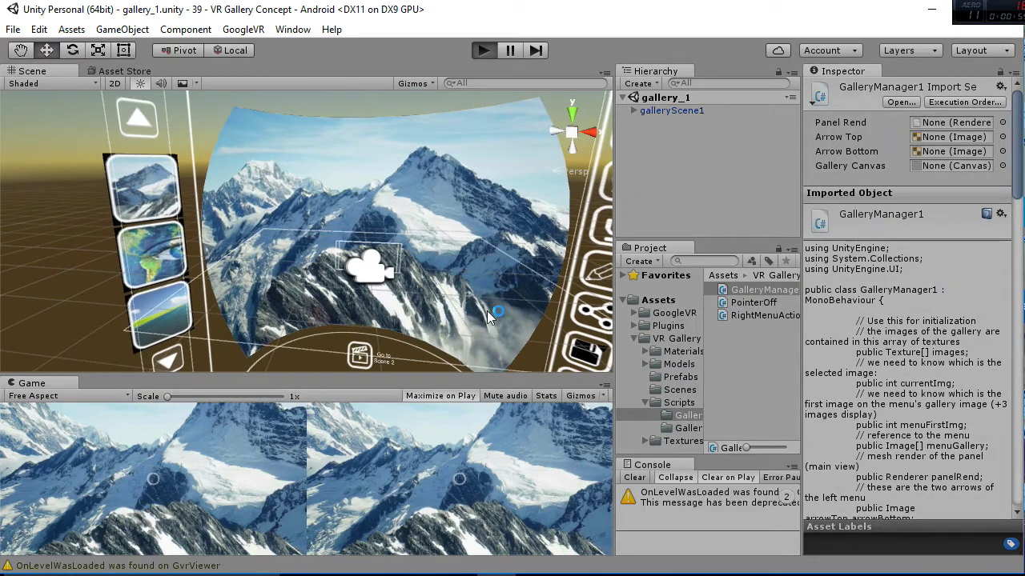
{"action": "left_click", "coordinate": [484, 51]}
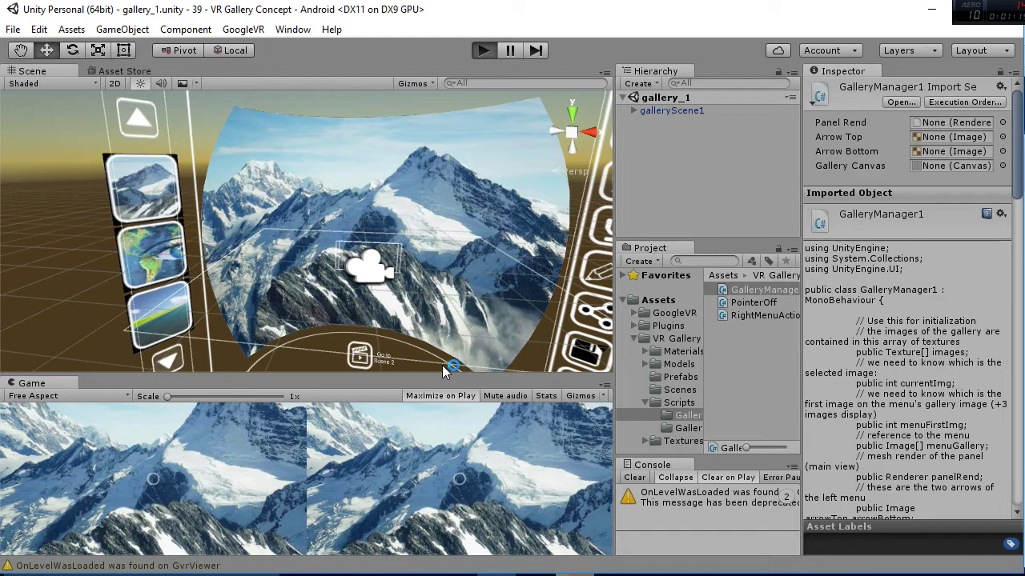
{"action": "key", "text": "ctrl+p"}
{"action": "key", "text": "alt"}
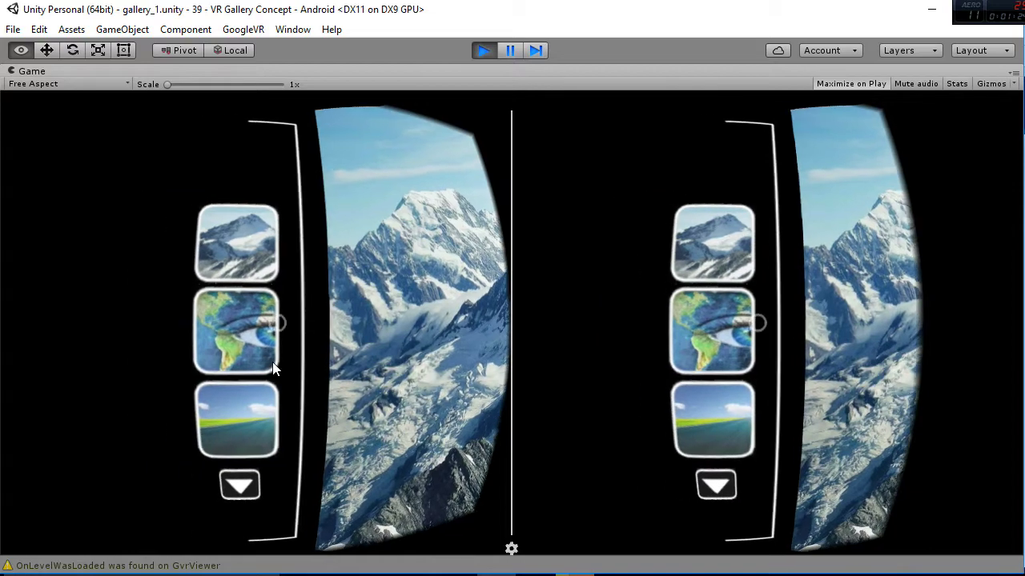
{"action": "mouse_move", "coordinate": [273, 365]}
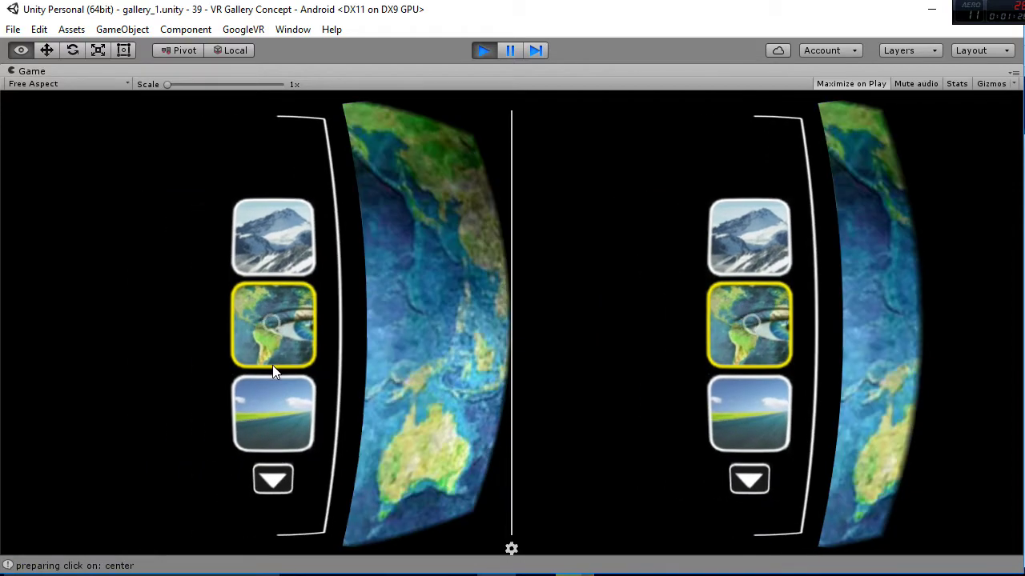
Test the gallery's gaze arrows by browsing through the thumbnails, and display the musical-notes image on the main panel.
{"action": "mouse_move", "coordinate": [277, 320]}
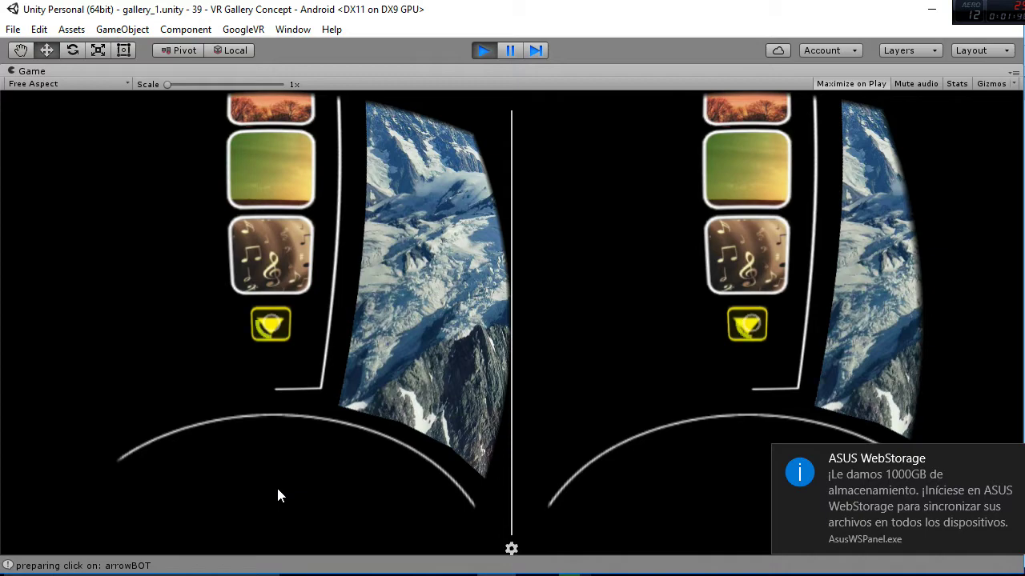
{"action": "key", "text": "alt"}
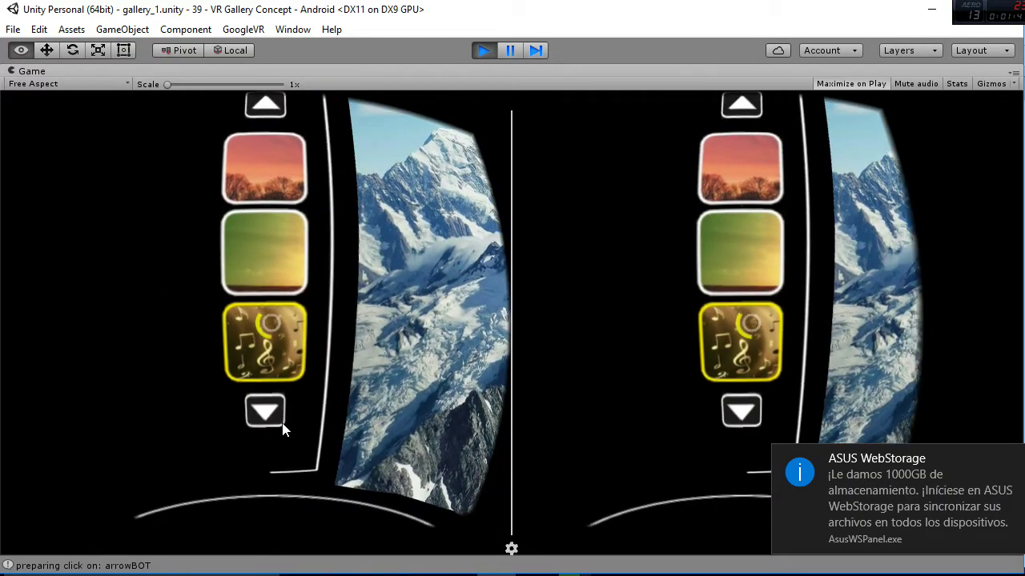
{"action": "key", "text": "alt"}
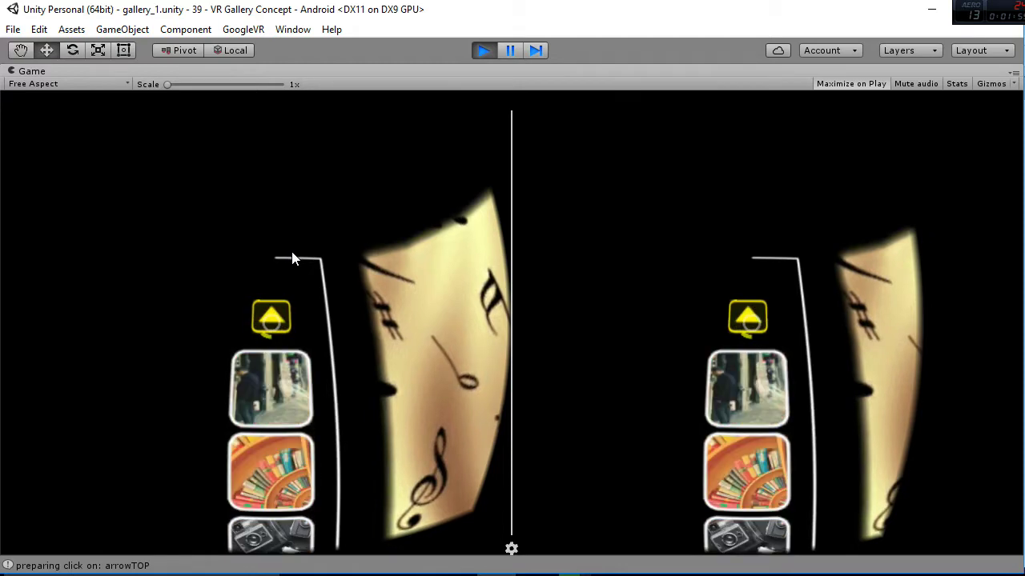
Test the sample function menu by holding the gaze pointer on Record and Draw.
{"action": "key", "text": "alt"}
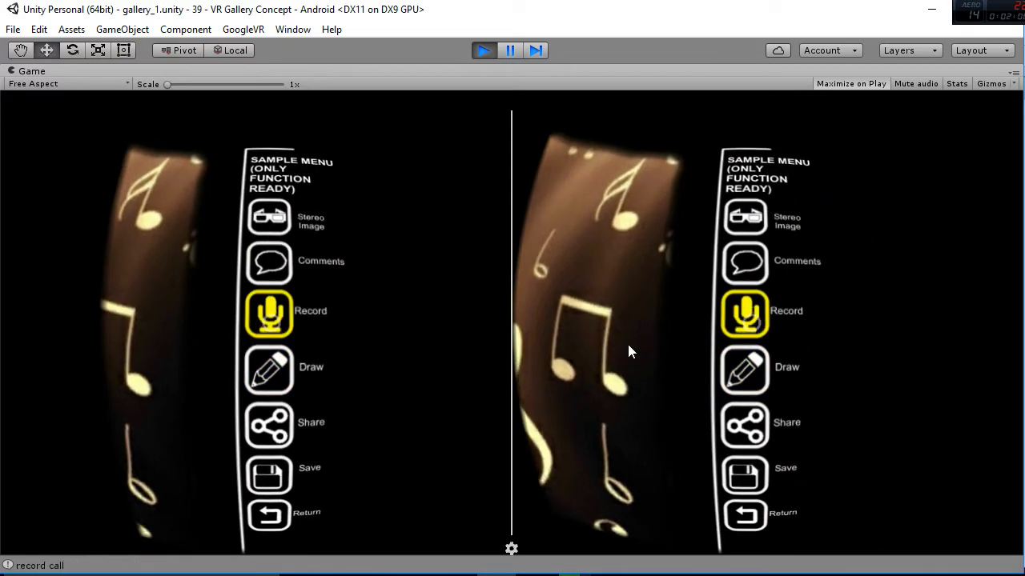
{"action": "key", "text": "alt"}
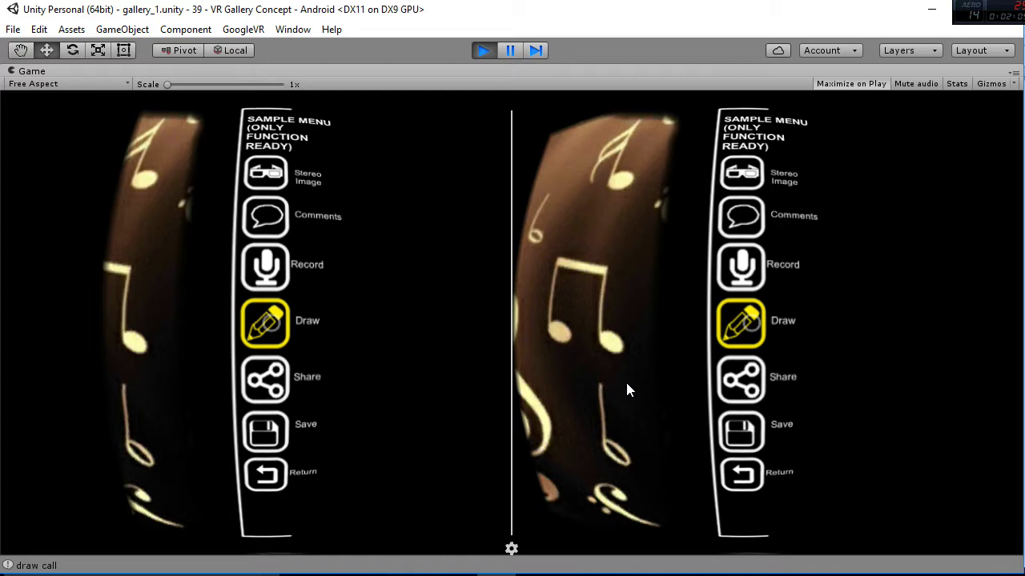
{"action": "key", "text": "alt"}
{"action": "left_click", "coordinate": [492, 371]}
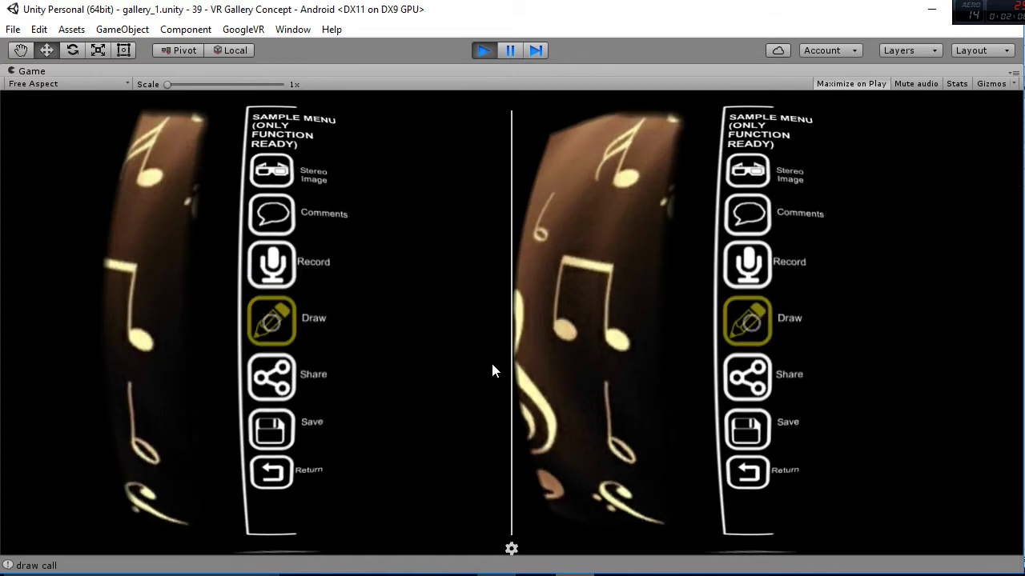
Pause the running scene and inspect the Console log entries for the Record and Draw functions.
{"action": "left_click", "coordinate": [505, 55]}
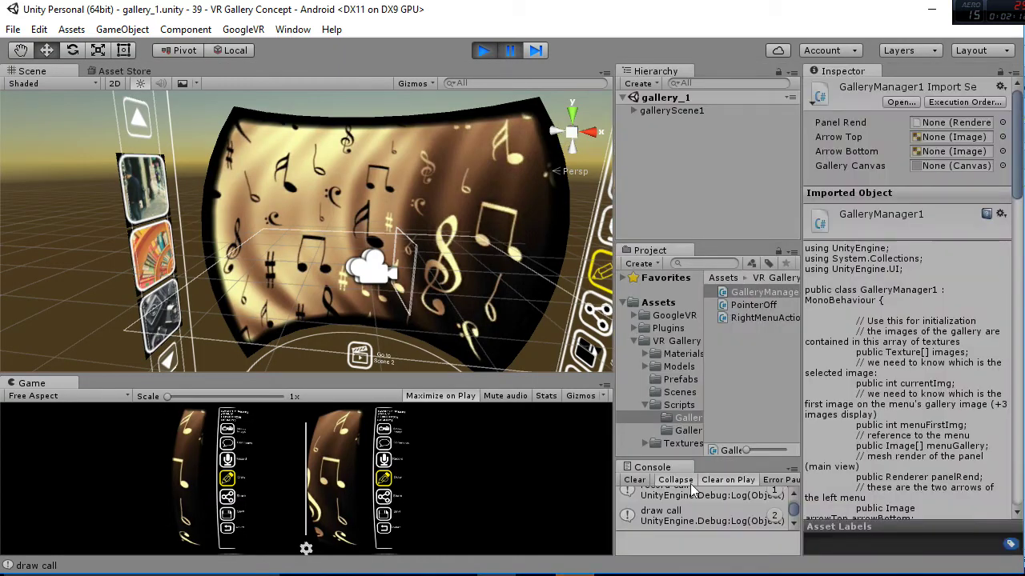
{"action": "left_click", "coordinate": [668, 519]}
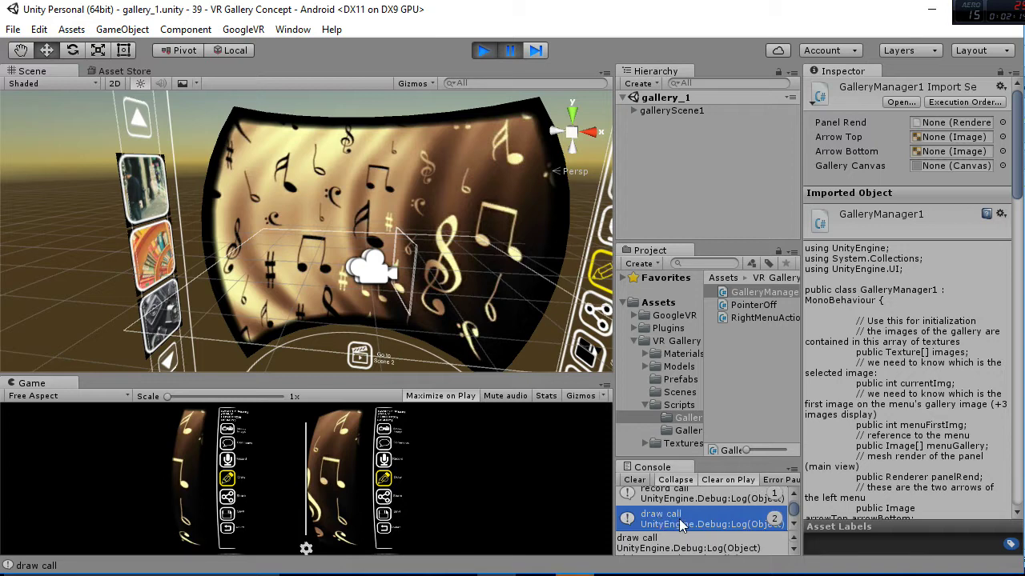
{"action": "scroll", "coordinate": [680, 522], "scroll_direction": "up", "scroll_amount": 1}
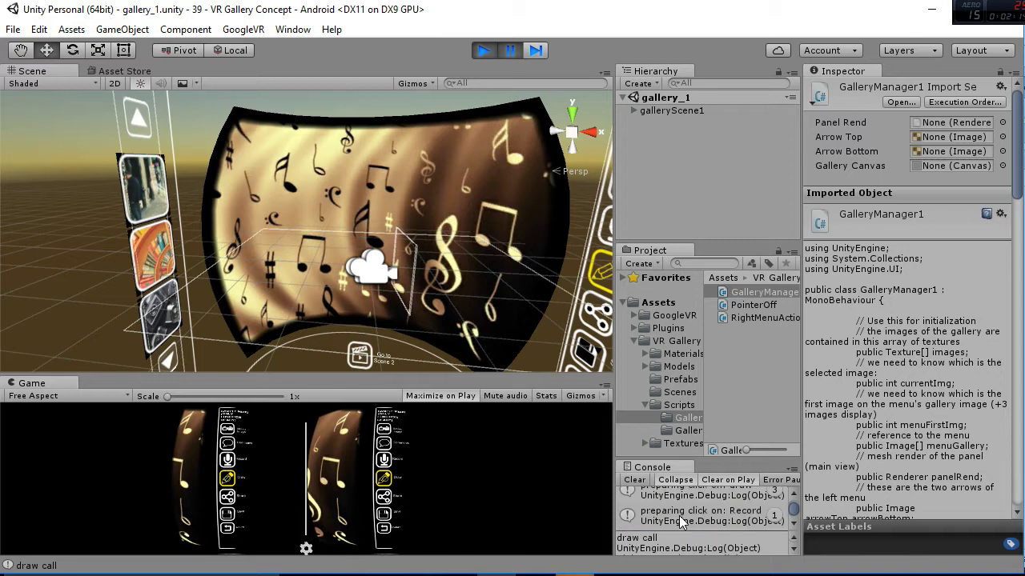
{"action": "left_click", "coordinate": [792, 494]}
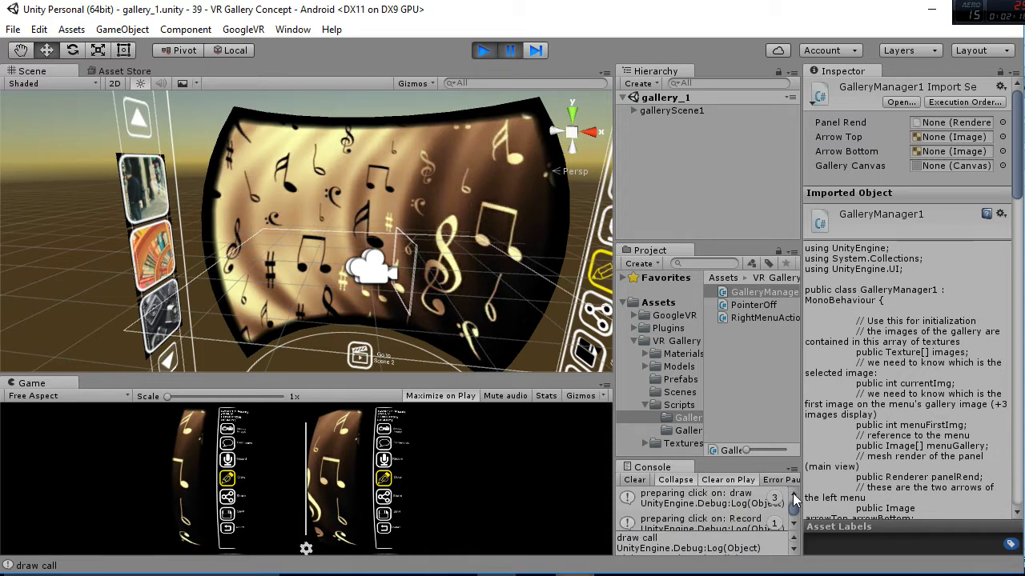
{"action": "left_click", "coordinate": [790, 522]}
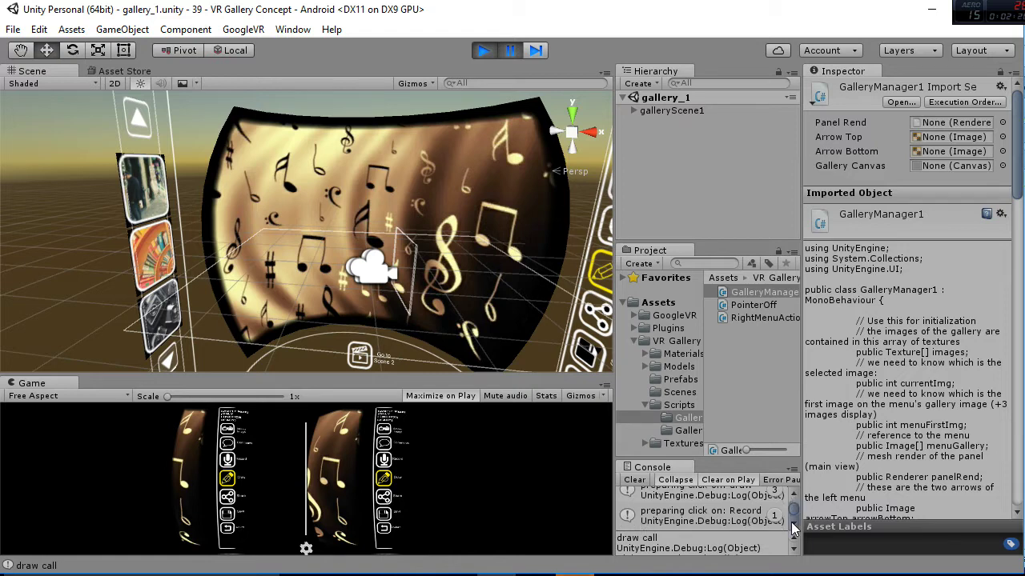
{"action": "left_click", "coordinate": [791, 522]}
{"action": "left_click", "coordinate": [791, 522]}
{"action": "left_click", "coordinate": [732, 526]}
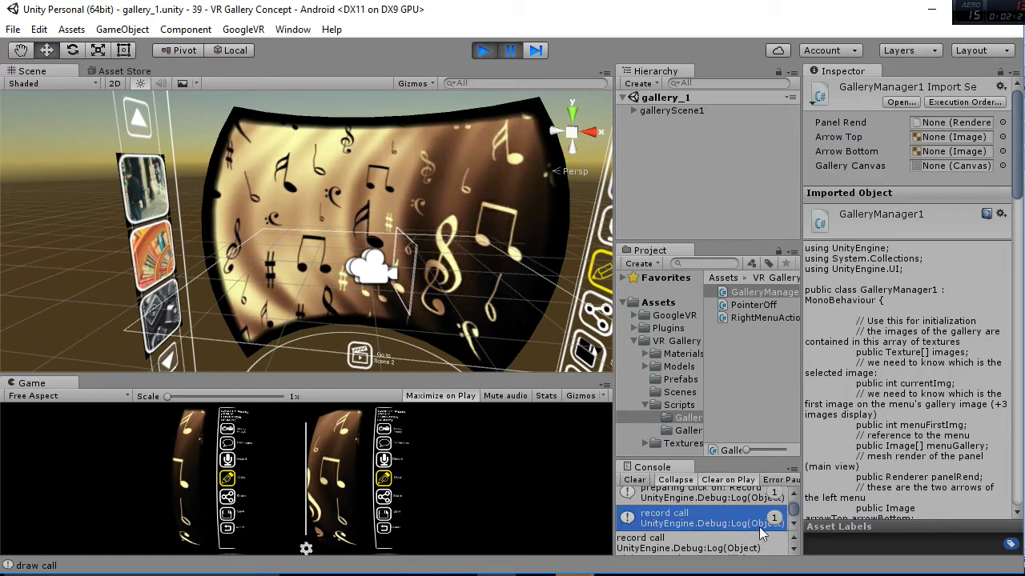
{"action": "left_click", "coordinate": [791, 523]}
{"action": "left_click", "coordinate": [791, 524]}
{"action": "left_click", "coordinate": [791, 523]}
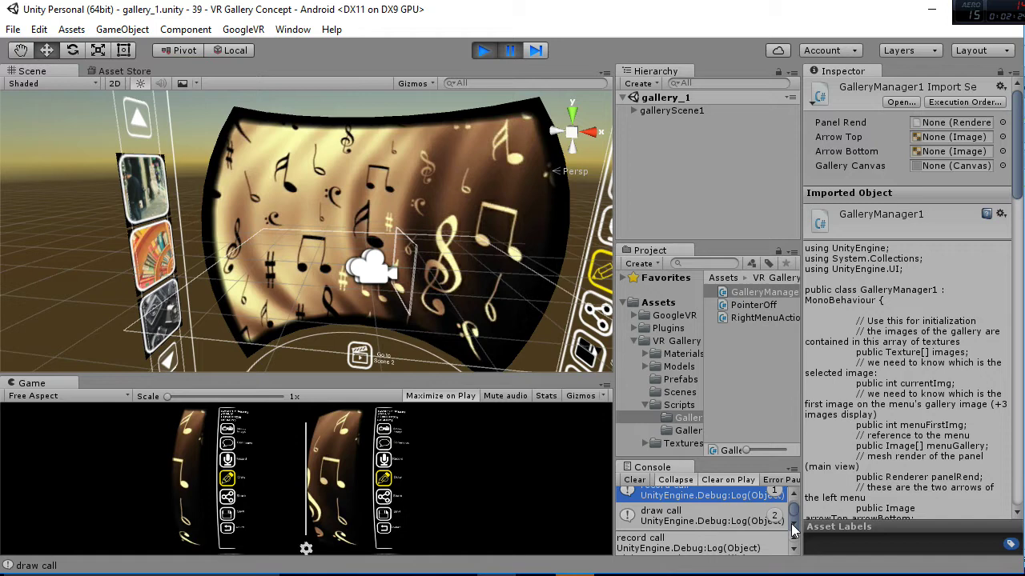
{"action": "left_click", "coordinate": [708, 525]}
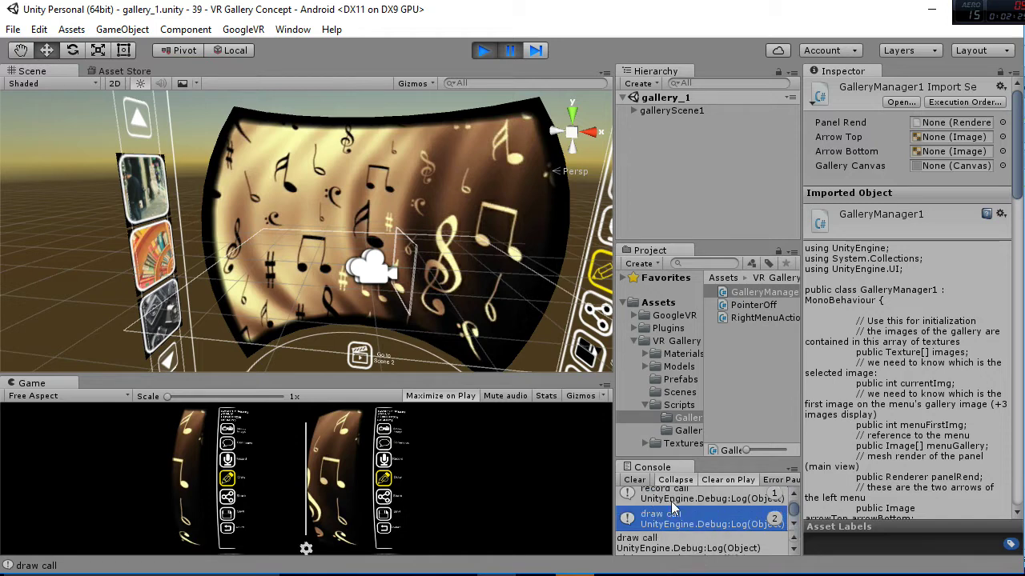
Stop the running scene and switch to MonoDevelop, loading GalleryManager1.cs from the original file instead of the autosave.
{"action": "left_click", "coordinate": [486, 56]}
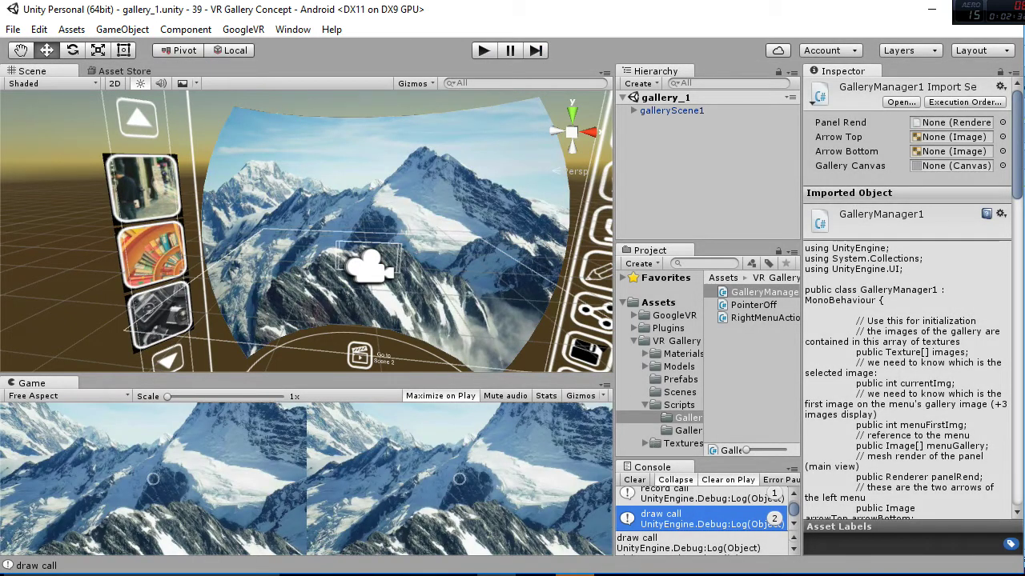
{"action": "left_click", "coordinate": [574, 575]}
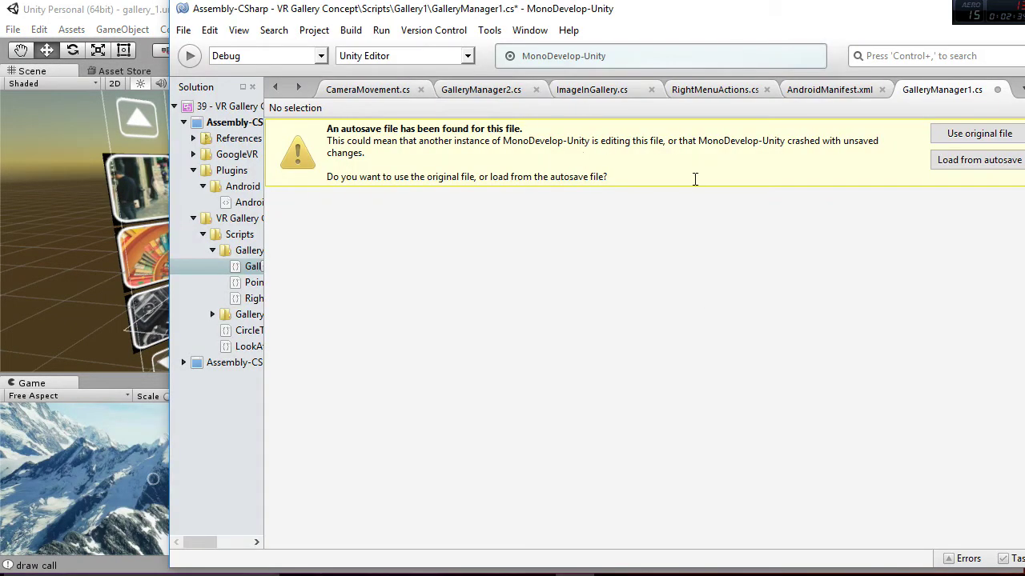
{"action": "left_click", "coordinate": [975, 134]}
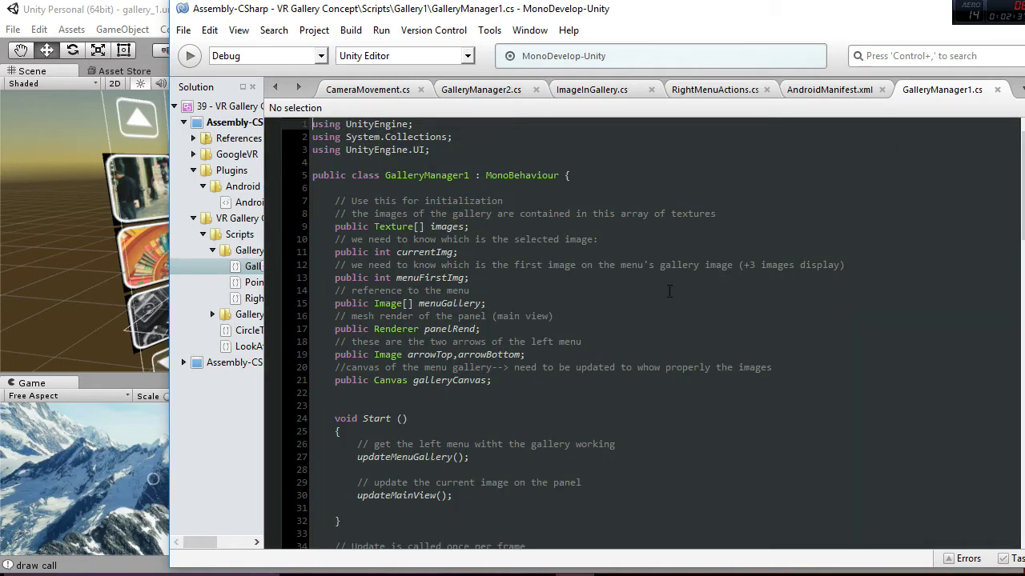
Review the updateMenuGallery function in GalleryManager1.cs, focusing on the menuGallery.Length loop and its main texture assignment.
{"action": "scroll", "coordinate": [561, 364], "scroll_direction": "down", "scroll_amount": 8}
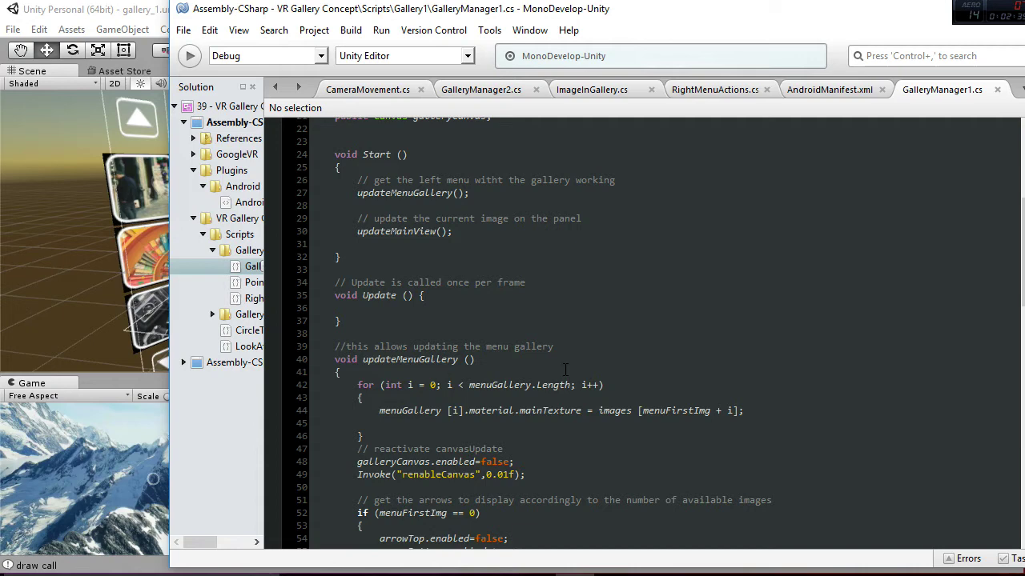
{"action": "scroll", "coordinate": [565, 370], "scroll_direction": "down", "scroll_amount": 3}
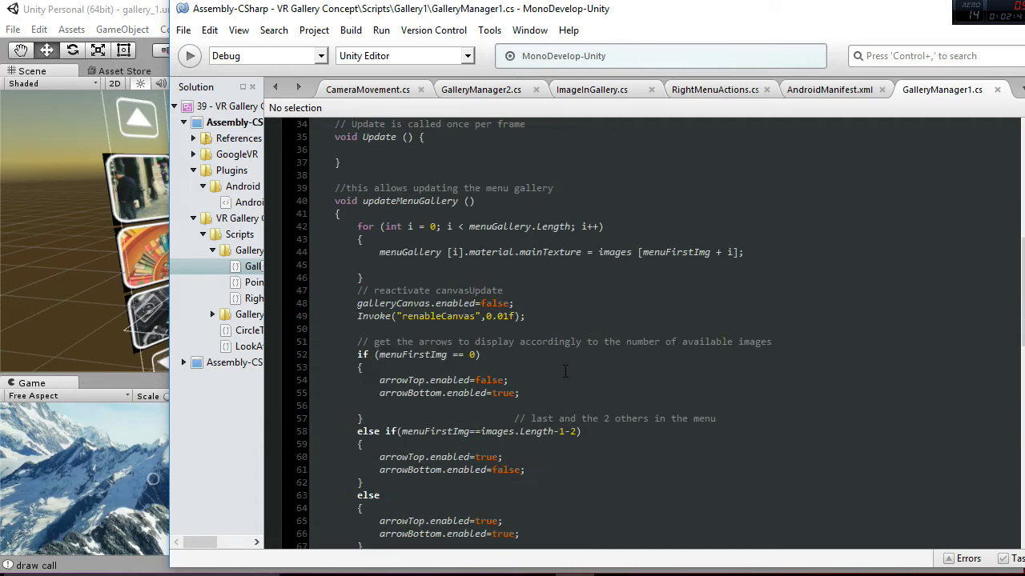
{"action": "scroll", "coordinate": [566, 370], "scroll_direction": "down", "scroll_amount": 2}
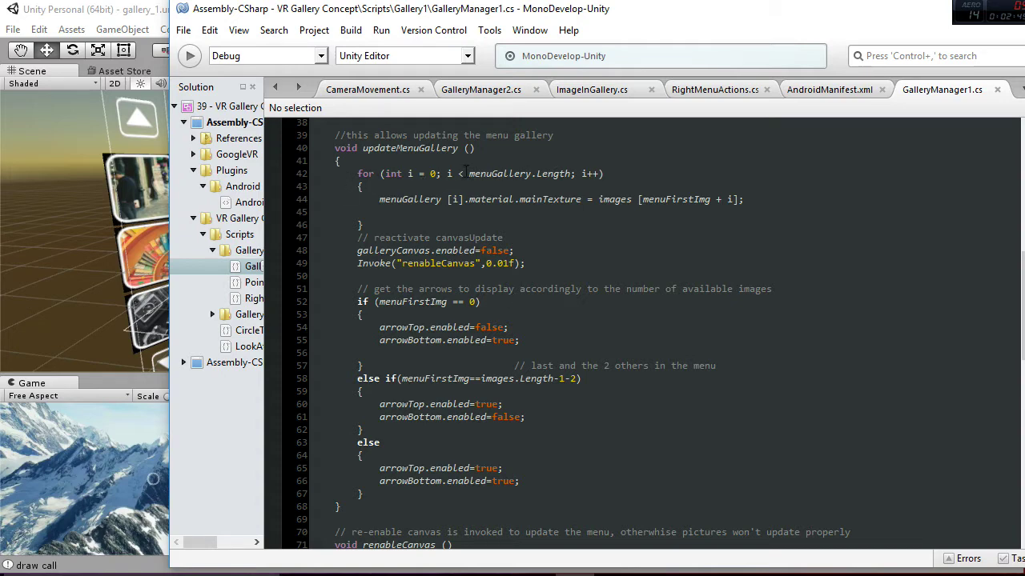
{"action": "left_click_drag", "start_coordinate": [467, 174], "coordinate": [572, 180]}
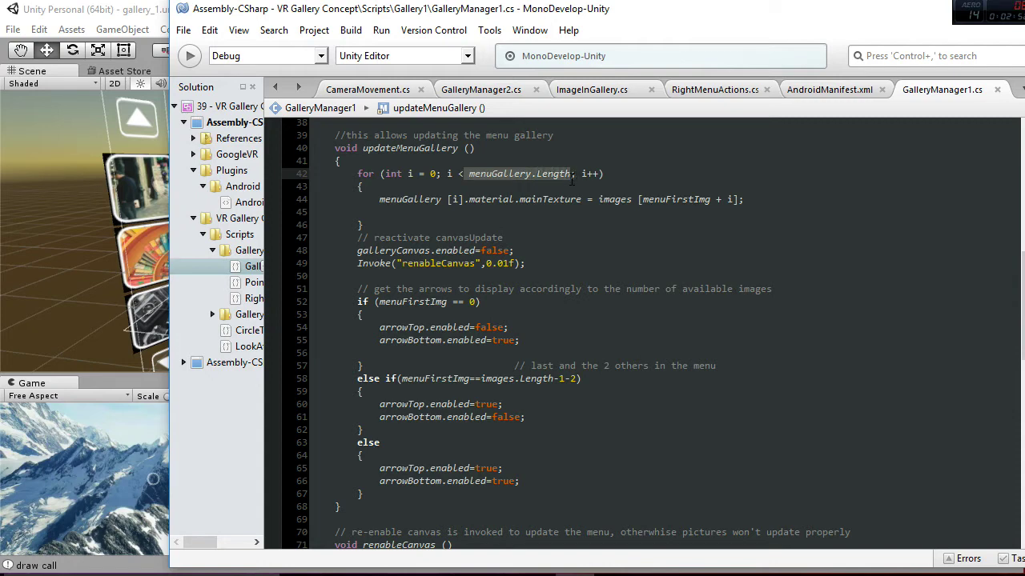
{"action": "double_click", "coordinate": [402, 201]}
{"action": "left_click", "coordinate": [559, 201]}
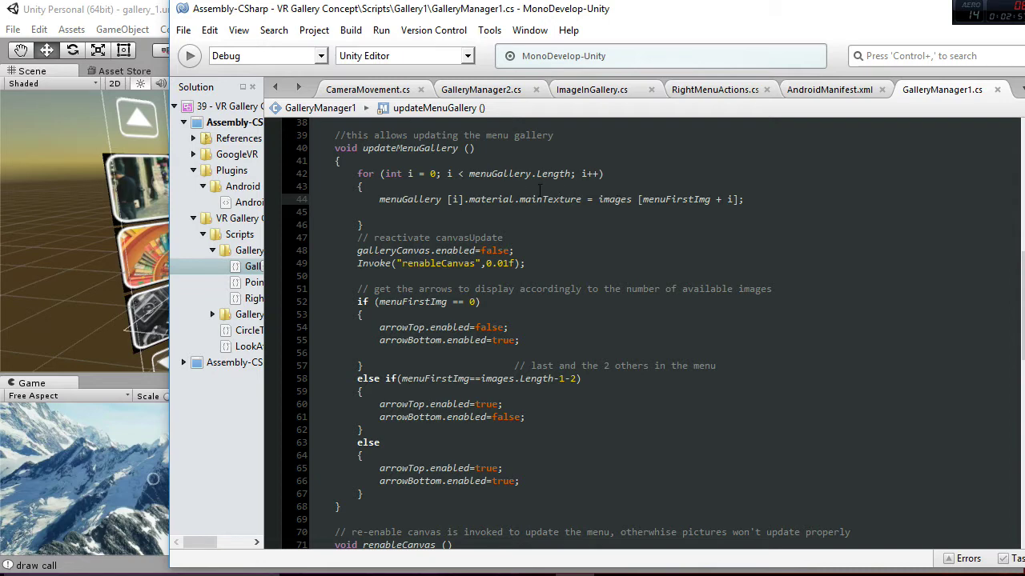
Examine the menuFirstImg index in updateMenuGallery and match it with the gallery menu's top thumbnail in Unity's scene.
{"action": "left_click", "coordinate": [669, 202]}
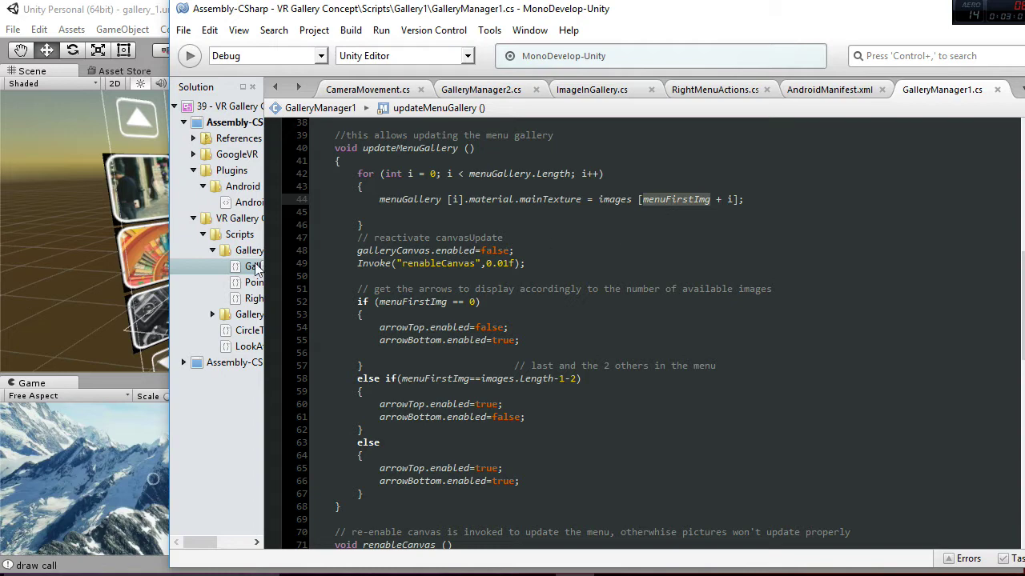
{"action": "left_click", "coordinate": [133, 184]}
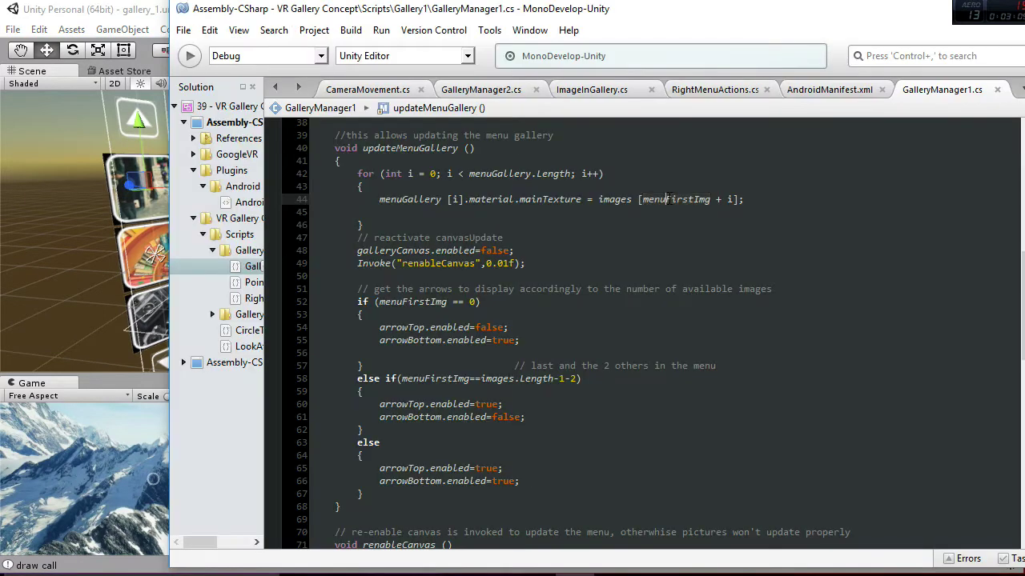
{"action": "double_click", "coordinate": [670, 198]}
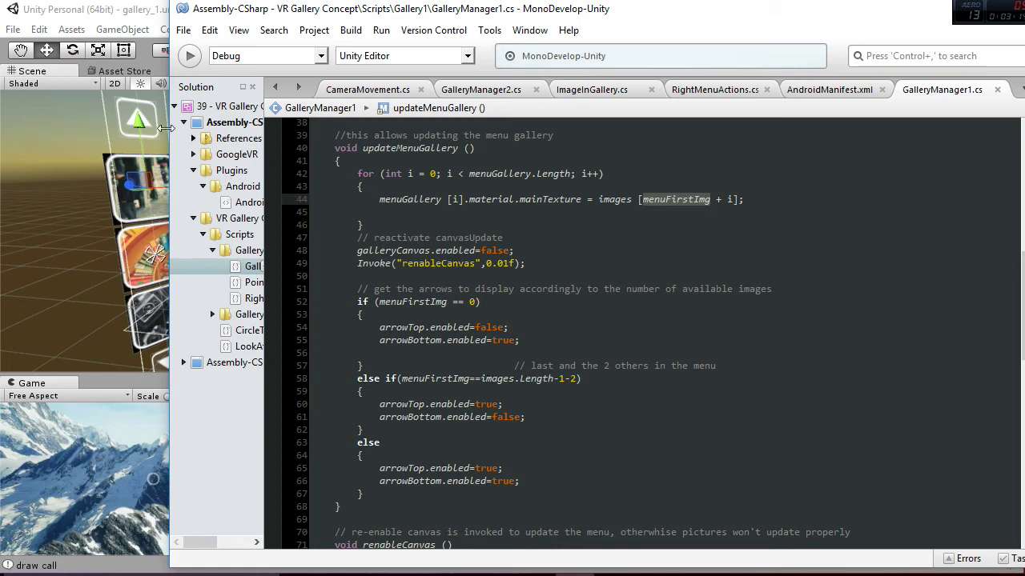
Review the gotoImageFromMenuGallery, nextGallery and previousGallery functions, including how the gallery functions change menuFirstImg.
{"action": "scroll", "coordinate": [446, 348], "scroll_direction": "down", "scroll_amount": 7}
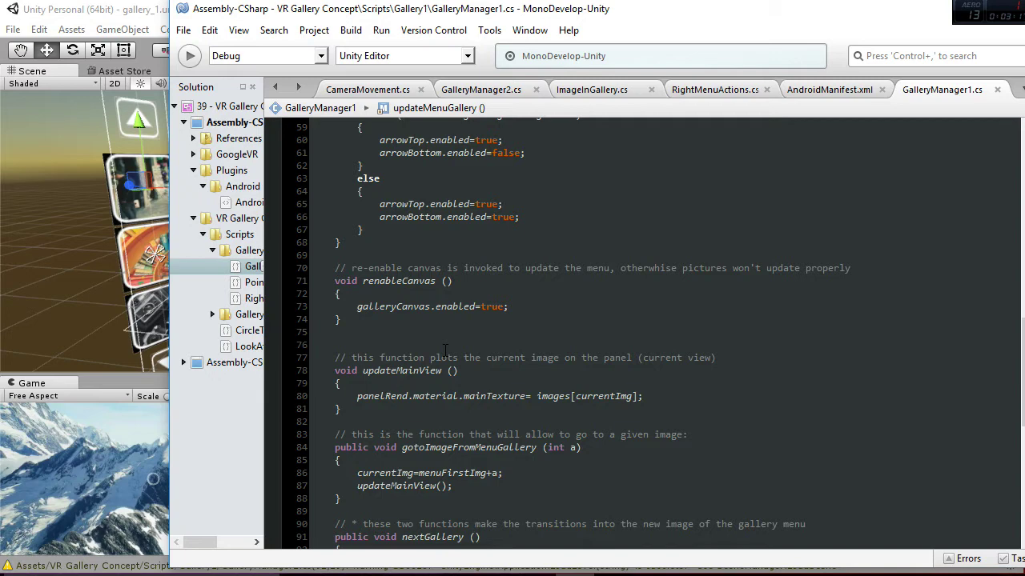
{"action": "scroll", "coordinate": [446, 348], "scroll_direction": "down", "scroll_amount": 3}
{"action": "scroll", "coordinate": [446, 350], "scroll_direction": "down", "scroll_amount": 1}
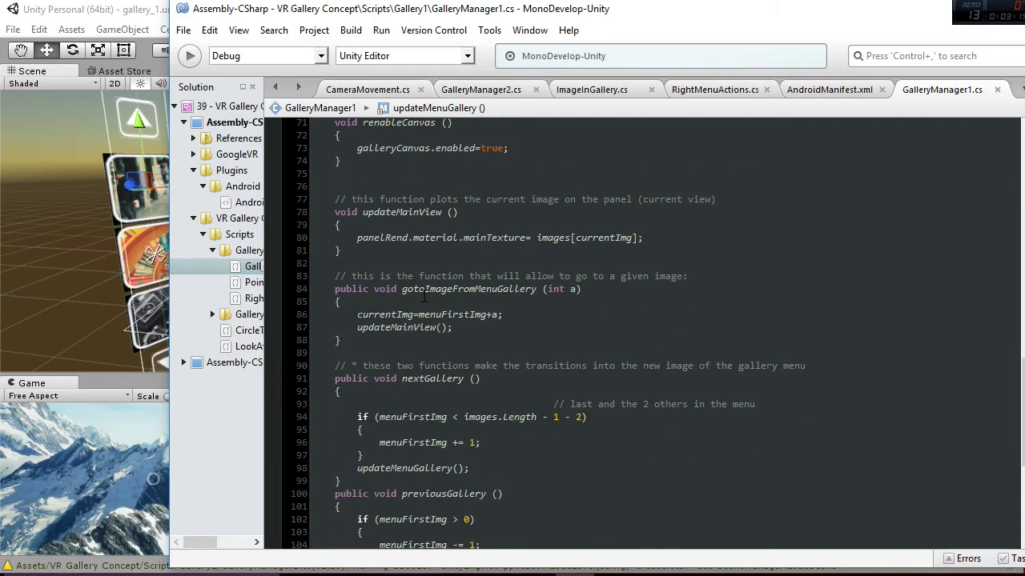
{"action": "left_click", "coordinate": [421, 291]}
{"action": "scroll", "coordinate": [424, 316], "scroll_direction": "down", "scroll_amount": 3}
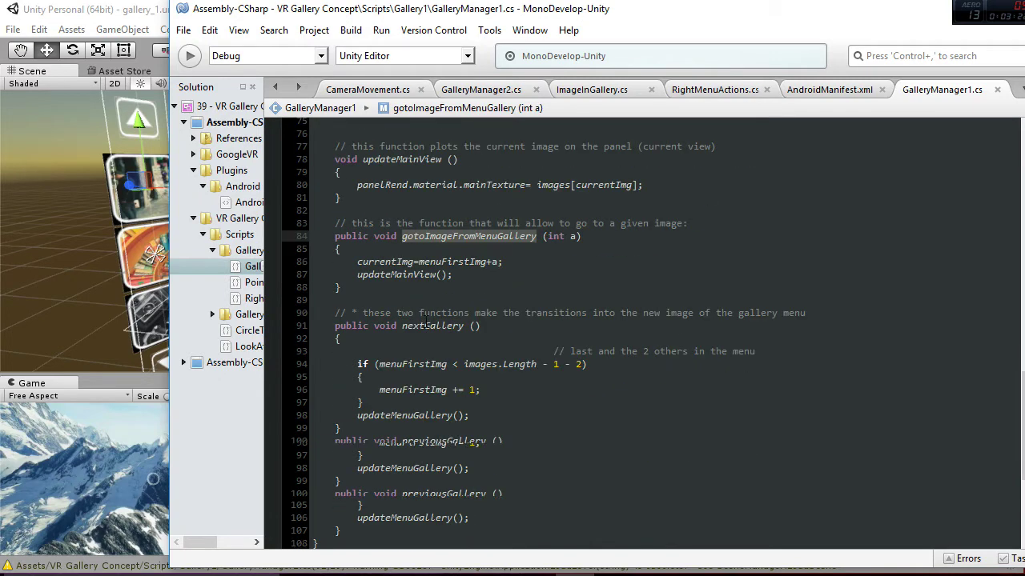
{"action": "left_click", "coordinate": [421, 273]}
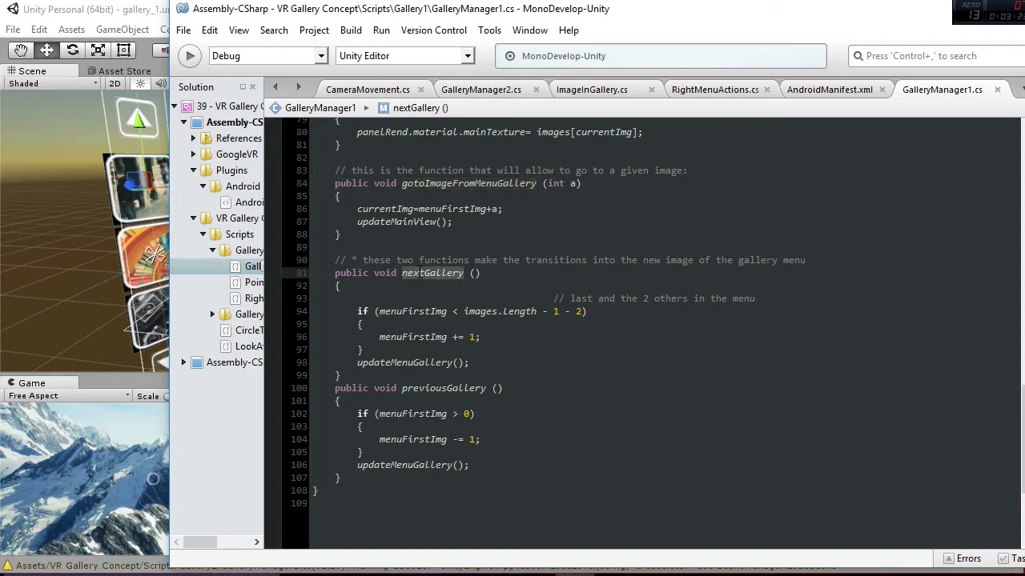
{"action": "left_click", "coordinate": [392, 337]}
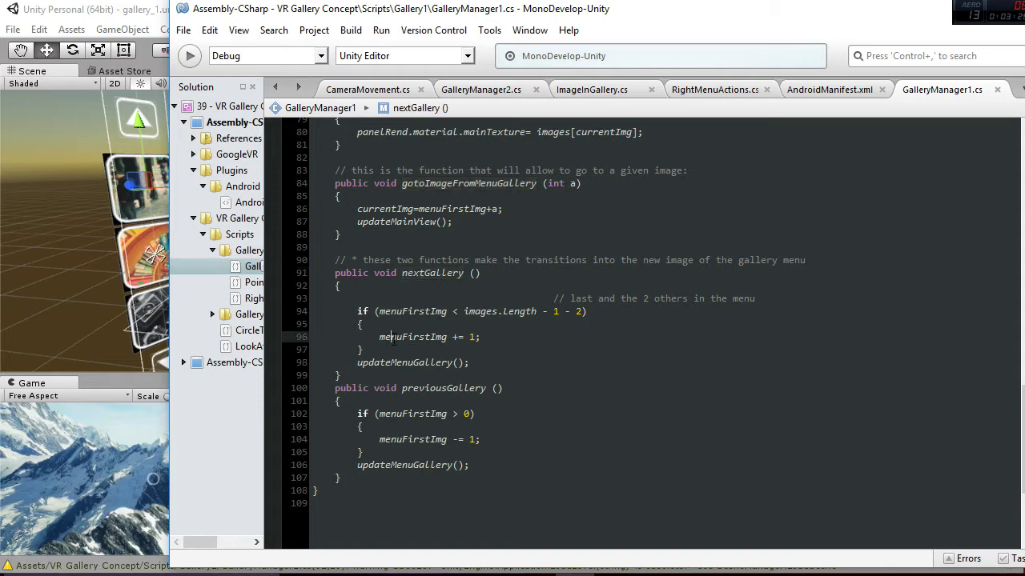
{"action": "left_click", "coordinate": [432, 442]}
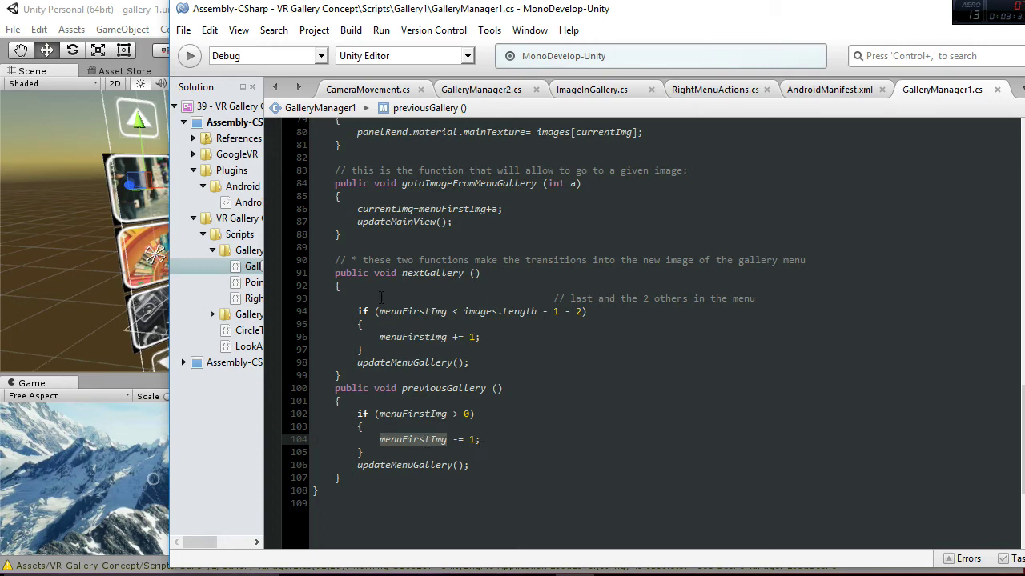
Switch to Unity to inspect the gallery menu's top and bottom thumbnails, and return to the script in MonoDevelop.
{"action": "left_click", "coordinate": [101, 225]}
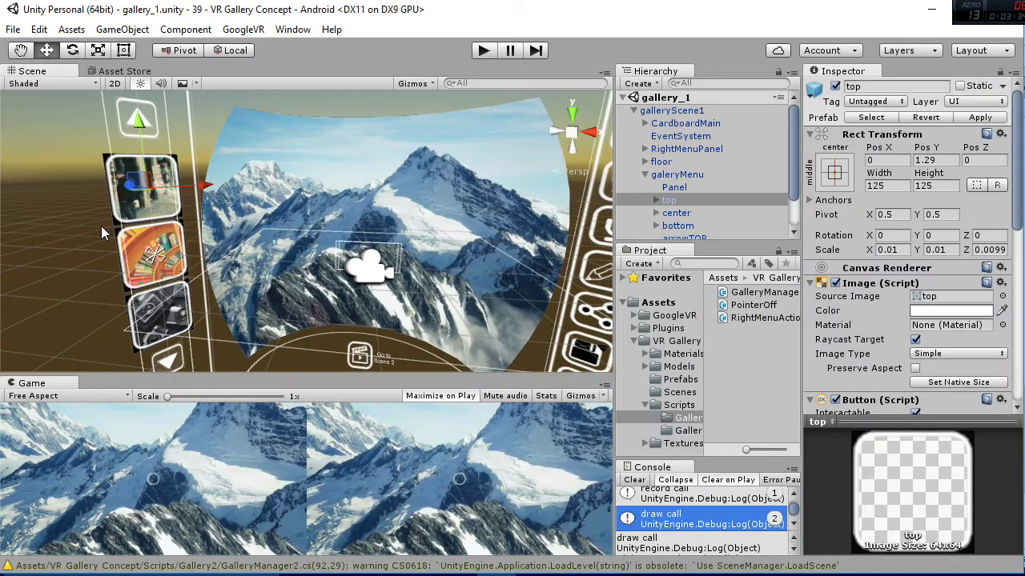
{"action": "left_click", "coordinate": [164, 332]}
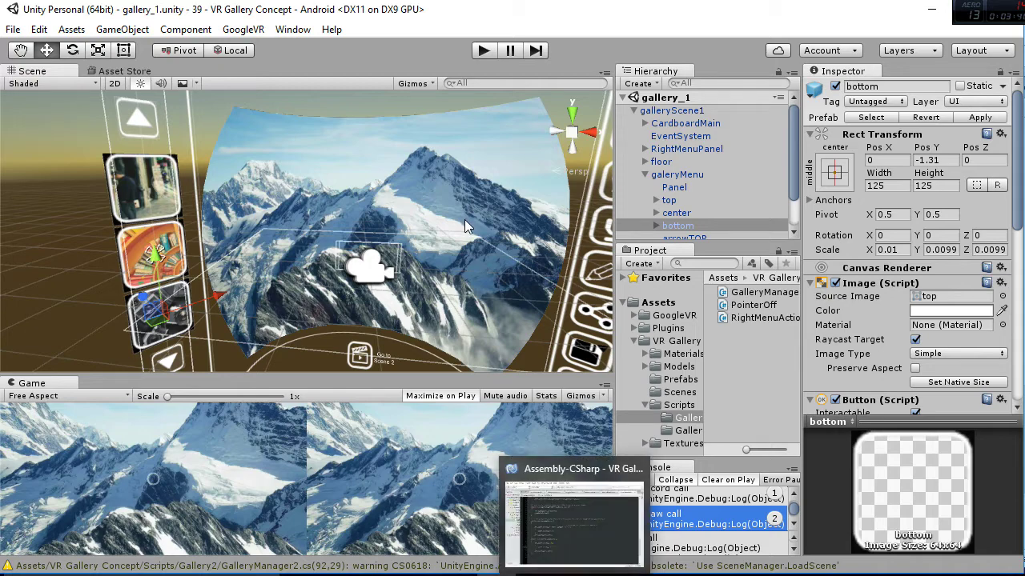
{"action": "left_click", "coordinate": [575, 521]}
Examine the currentImg texture assignment in updateMainView, match it with the main panel in Unity, and clear the selection.
{"action": "scroll", "coordinate": [566, 370], "scroll_direction": "up", "scroll_amount": 4}
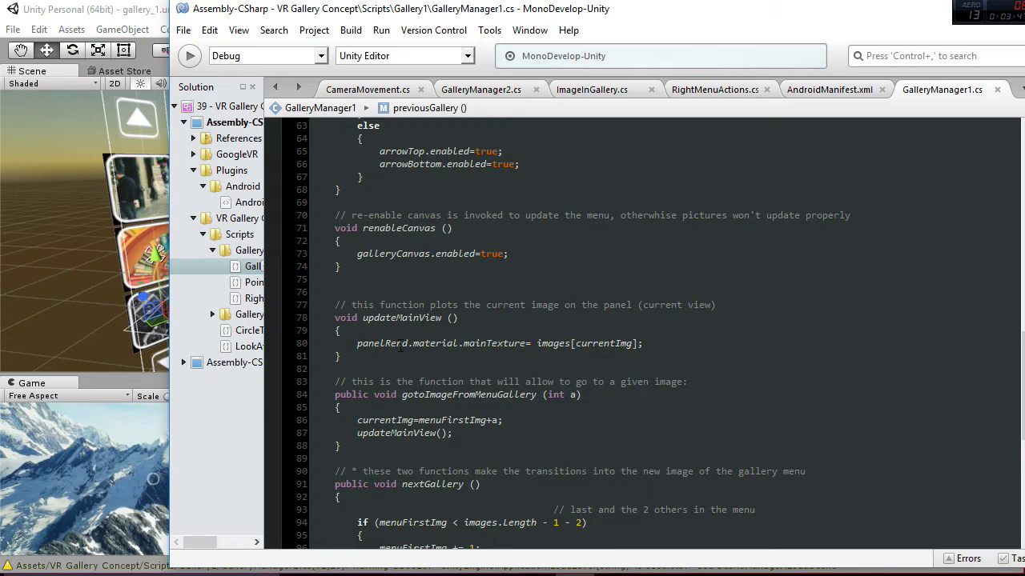
{"action": "double_click", "coordinate": [591, 344]}
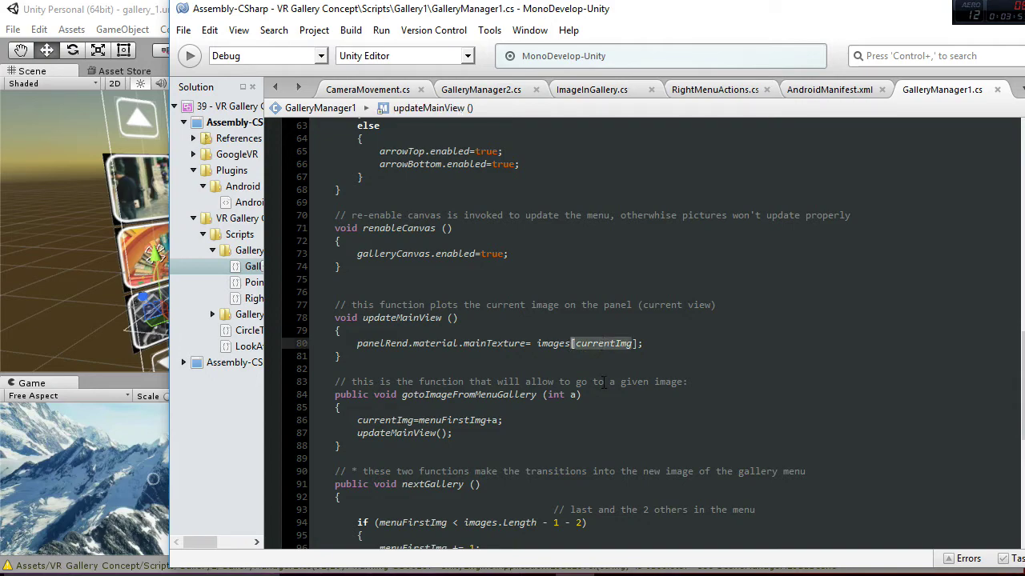
{"action": "left_click", "coordinate": [69, 246]}
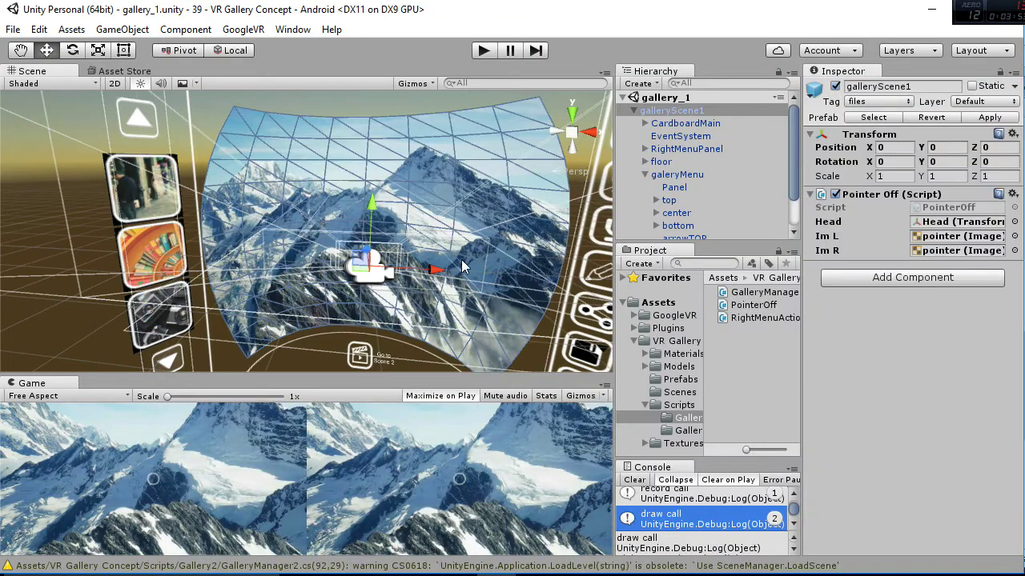
{"action": "left_click", "coordinate": [69, 236]}
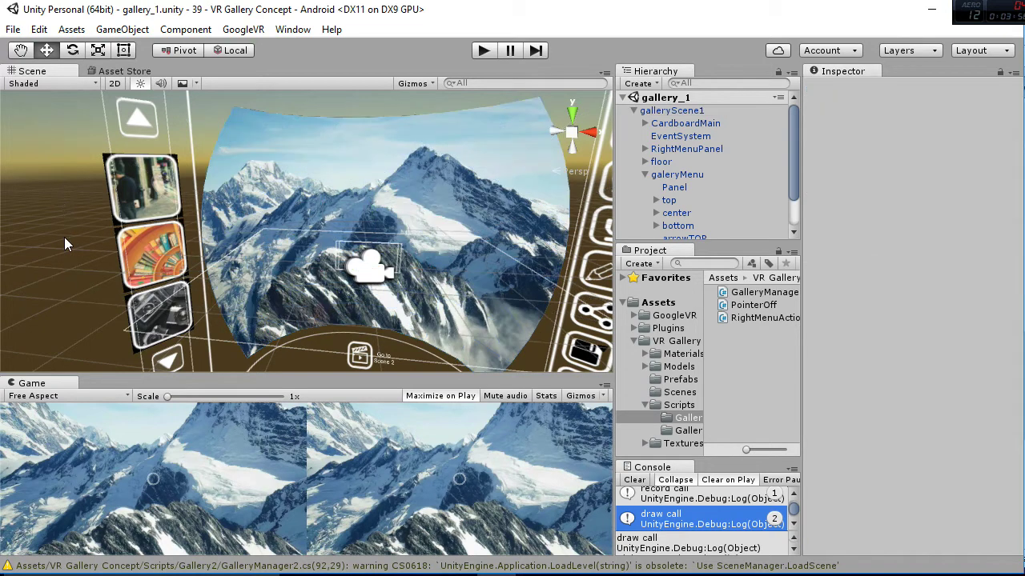
Open the gallery_2 scene from the Scenes folder and inspect the camera and return-scene button up close.
{"action": "left_click", "coordinate": [680, 392]}
{"action": "left_click", "coordinate": [750, 309]}
{"action": "double_click", "coordinate": [749, 309]}
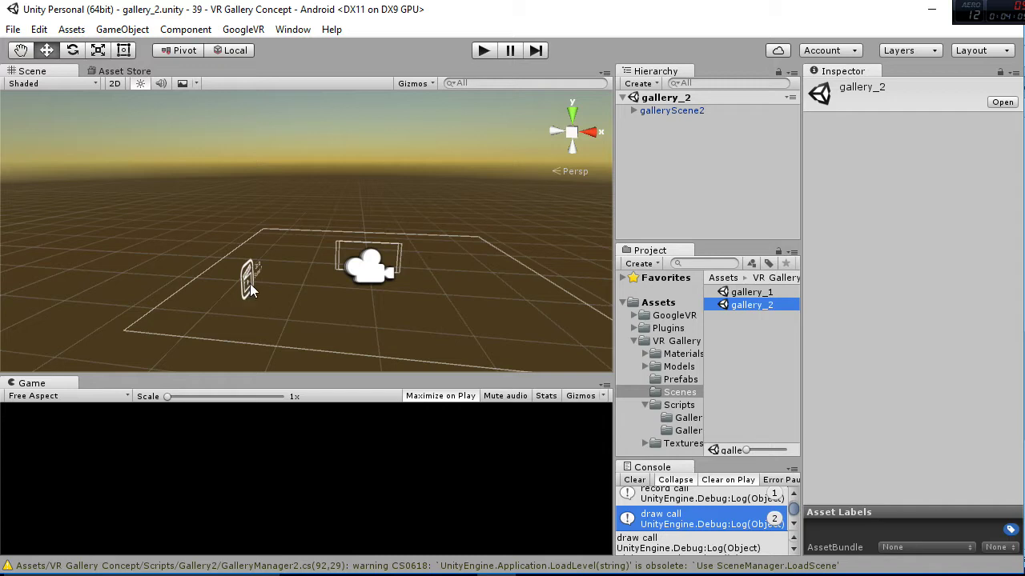
{"action": "scroll", "coordinate": [277, 301], "scroll_direction": "up", "scroll_amount": 7}
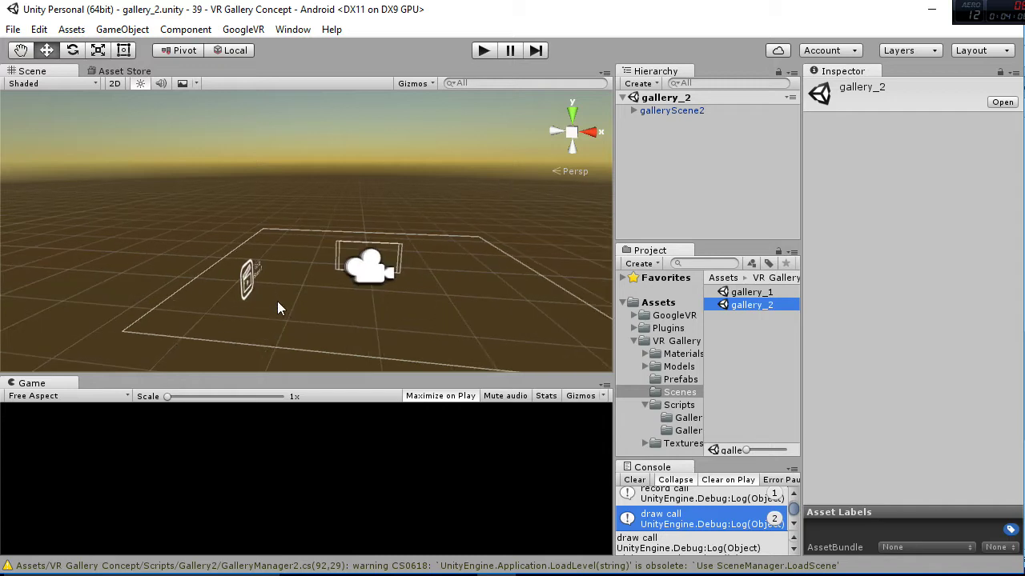
{"action": "middle_click_drag", "start_coordinate": [301, 318], "coordinate": [240, 306]}
{"action": "middle_click_drag", "start_coordinate": [163, 285], "coordinate": [218, 294]}
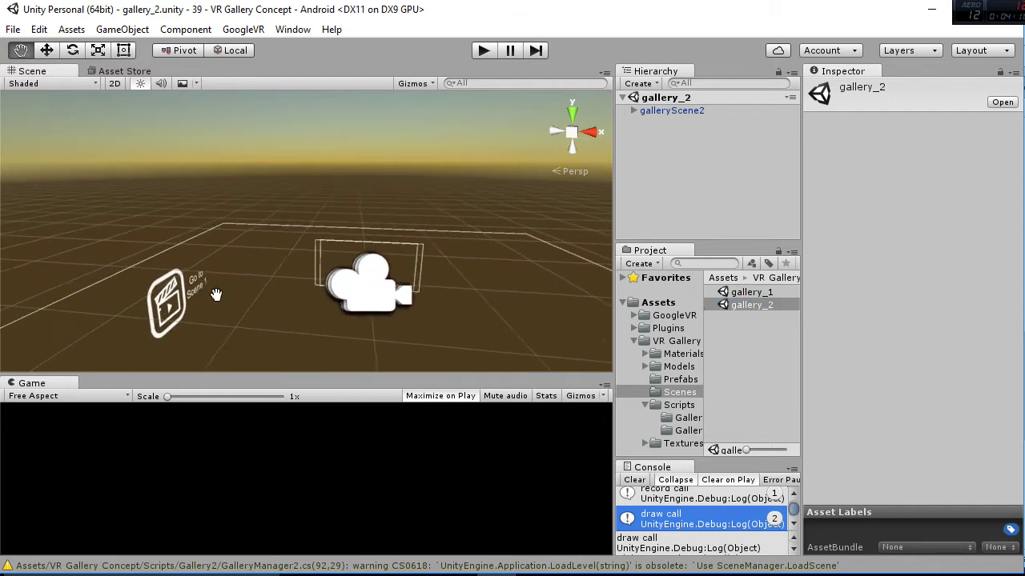
{"action": "scroll", "coordinate": [218, 295], "scroll_direction": "down", "scroll_amount": 2}
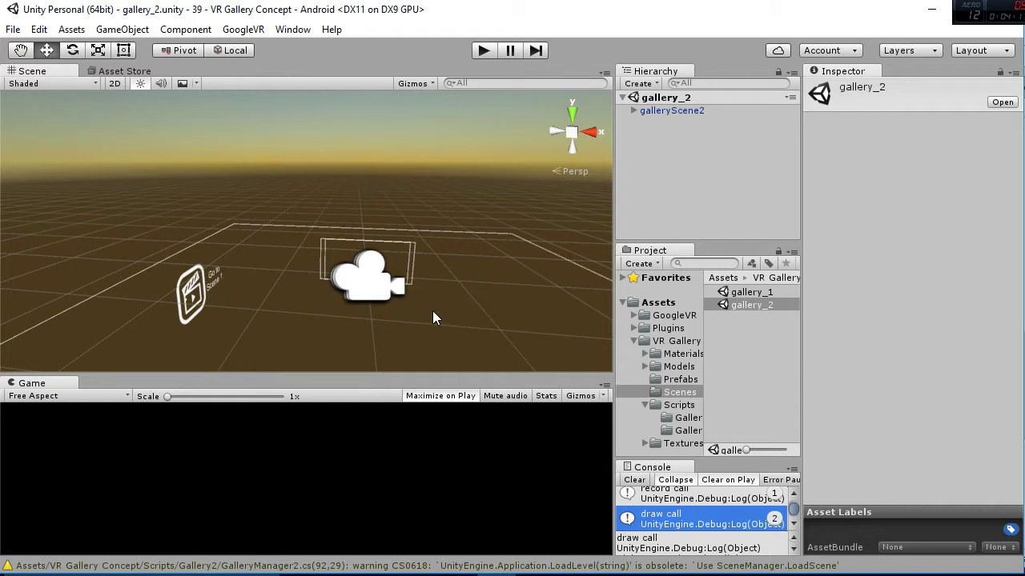
Run the gallery_2 scene, test the gaze pointer on the image grid, and stop the scene.
{"action": "left_click", "coordinate": [484, 49]}
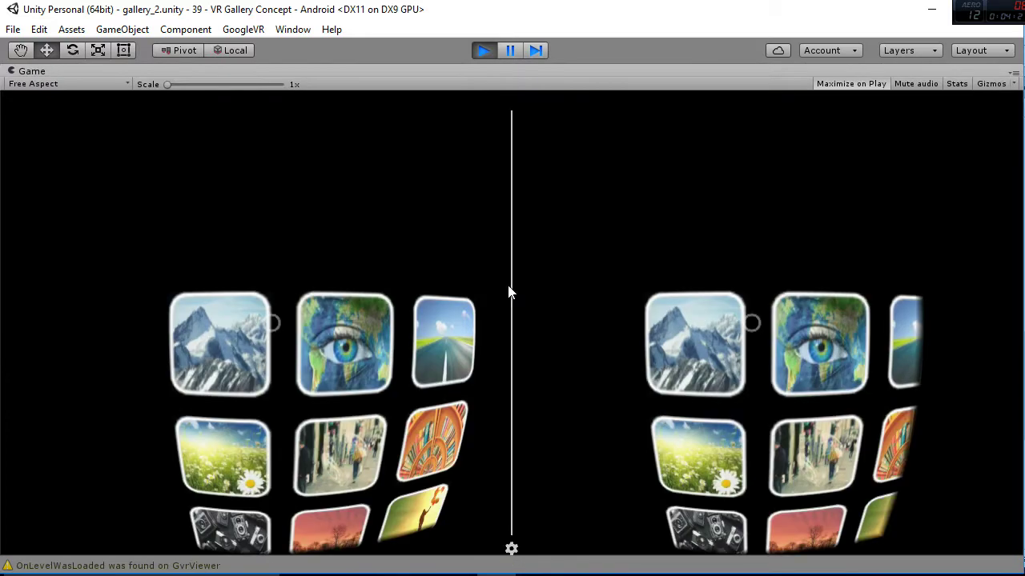
{"action": "key", "text": "alt"}
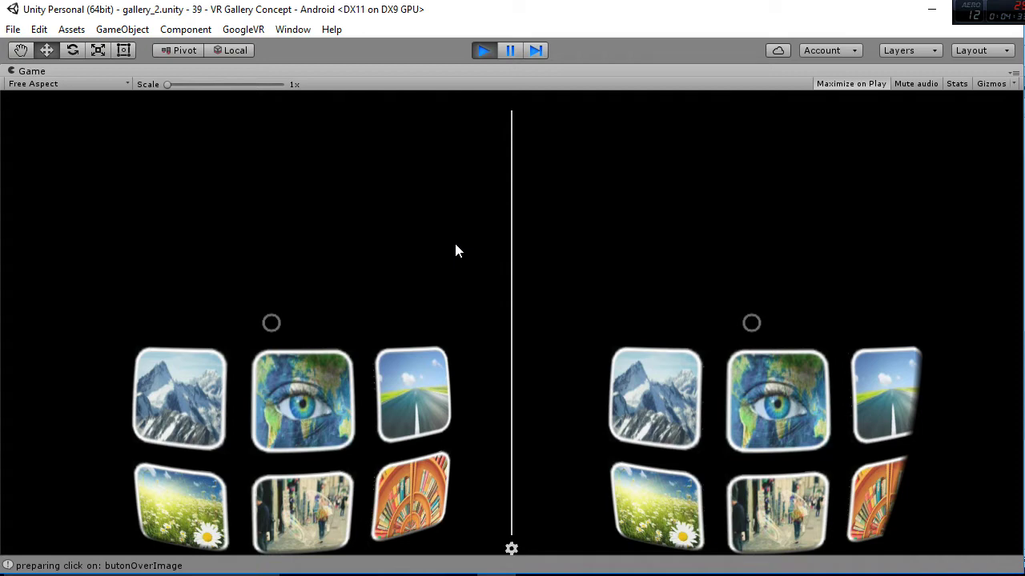
{"action": "key", "text": "alt"}
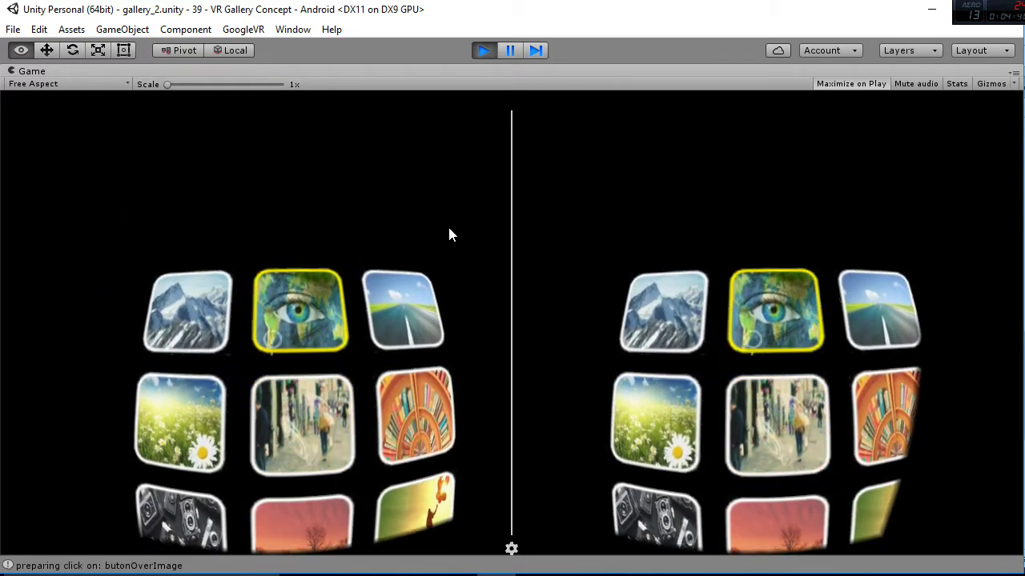
{"action": "left_click", "coordinate": [484, 50]}
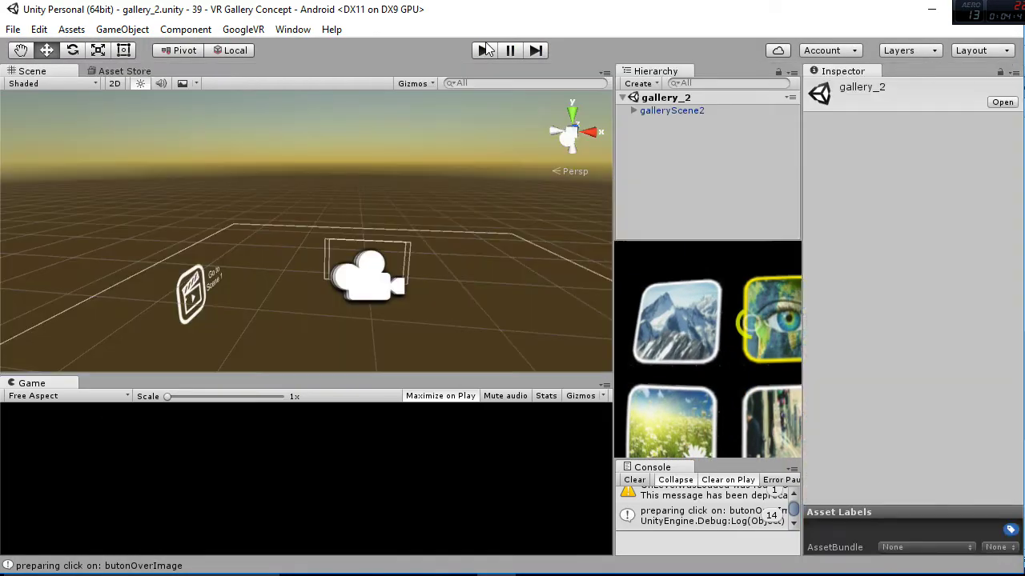
Select the GALLERY object under galleryScene2 and set the Cols value of its Gallery Manager 2 script to 4.
{"action": "left_click", "coordinate": [674, 114]}
{"action": "left_click", "coordinate": [633, 110]}
{"action": "left_click", "coordinate": [669, 125]}
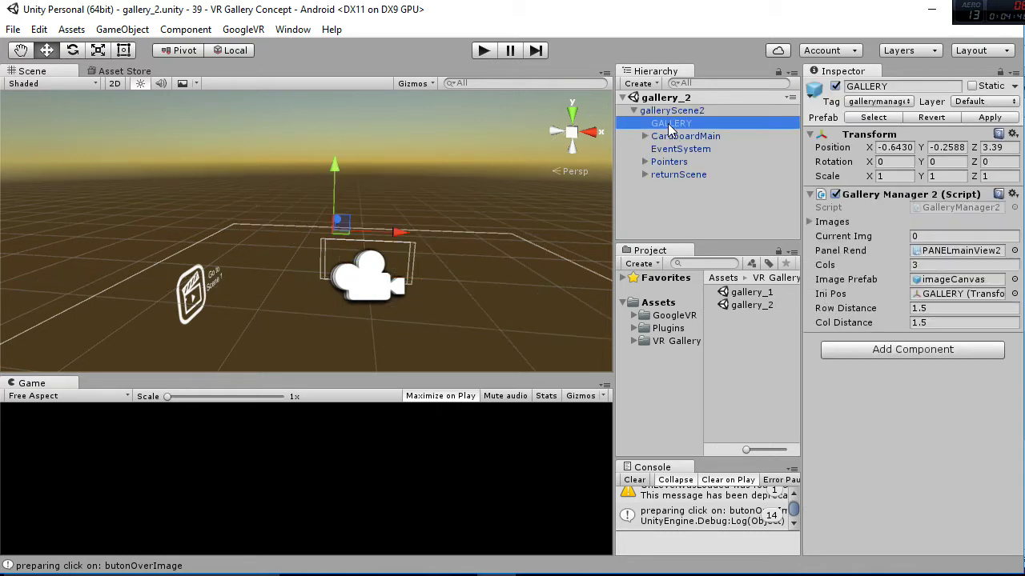
{"action": "left_click", "coordinate": [918, 267]}
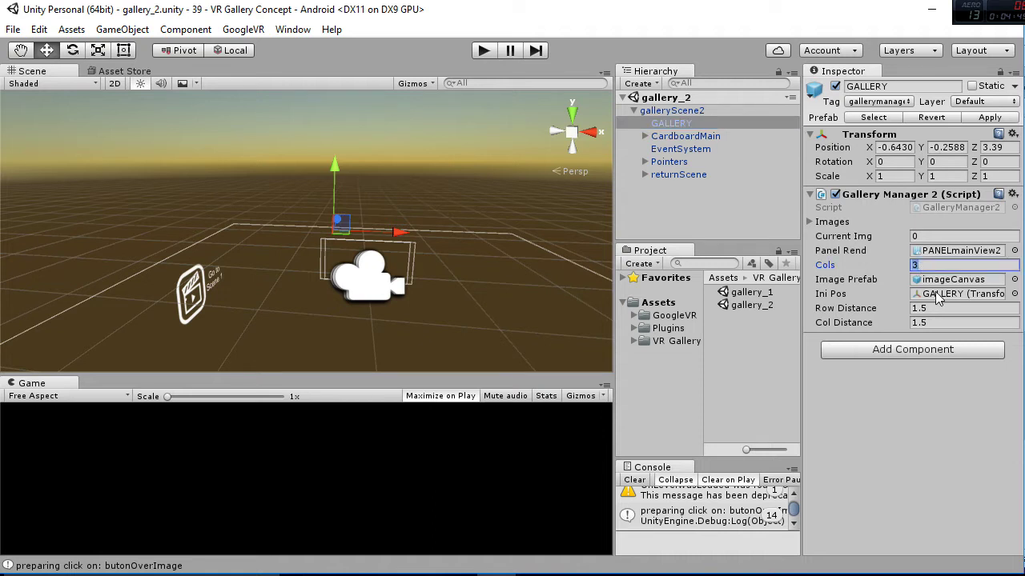
{"action": "type", "text": "4"}
Run the scene to check the four-column image grid with the gaze pointer, and stop it.
{"action": "left_click", "coordinate": [485, 51]}
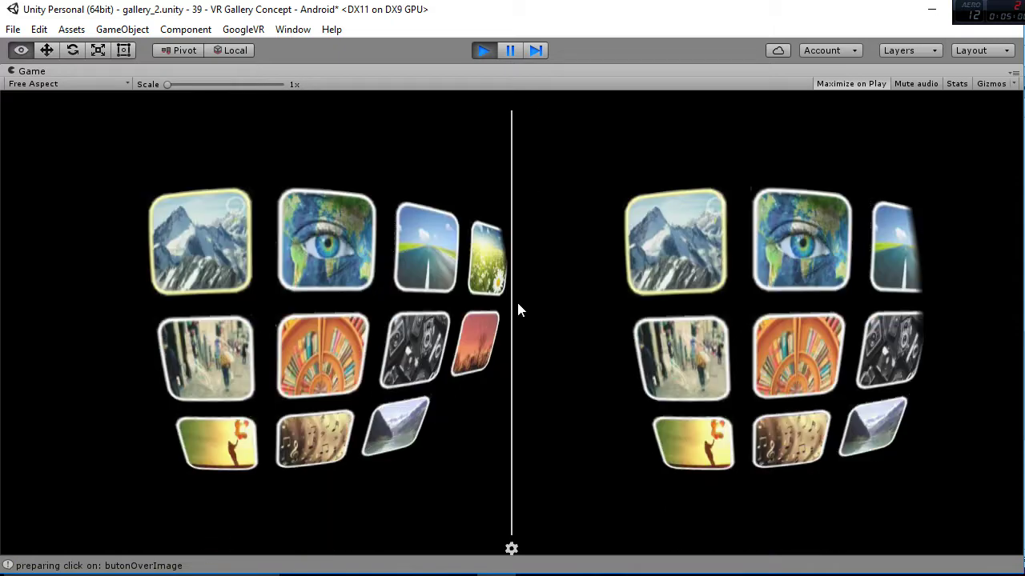
{"action": "left_click_drag", "start_coordinate": [518, 304], "coordinate": [496, 246], "text": "alt"}
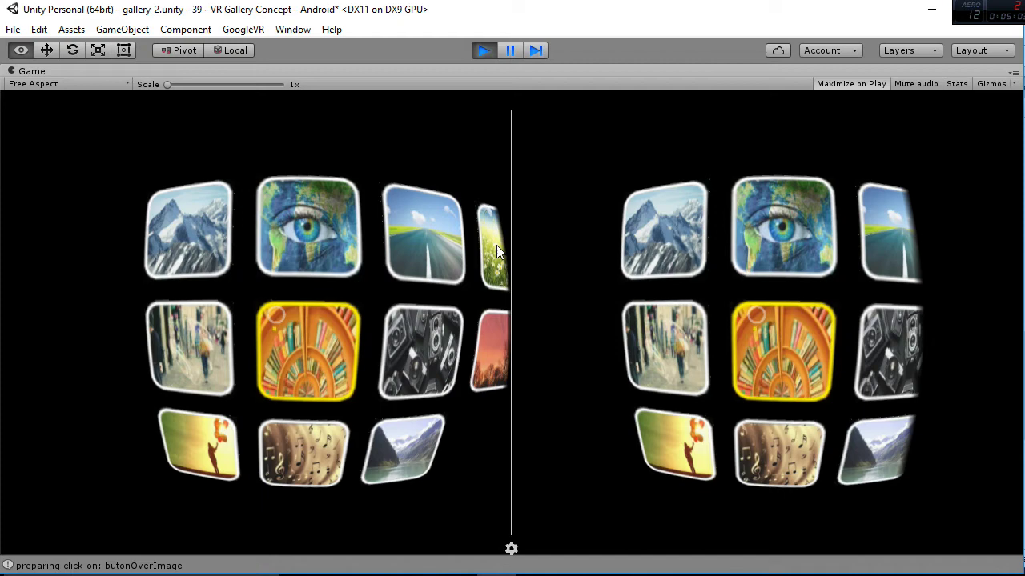
{"action": "left_click", "coordinate": [486, 55]}
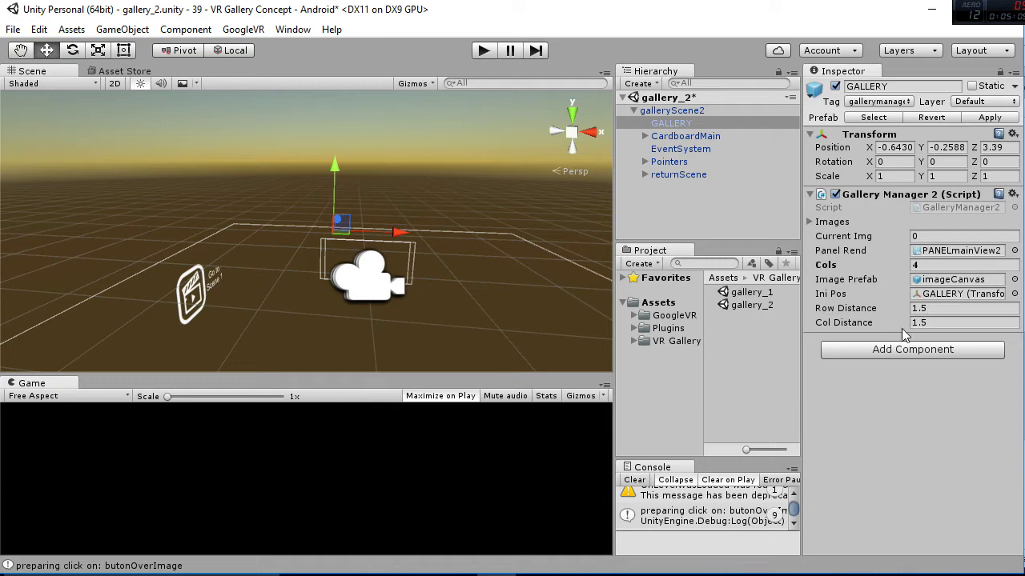
Set the GALLERY object's Cols value to 3 and expand its Images array.
{"action": "left_click", "coordinate": [925, 265]}
{"action": "type", "text": "3"}
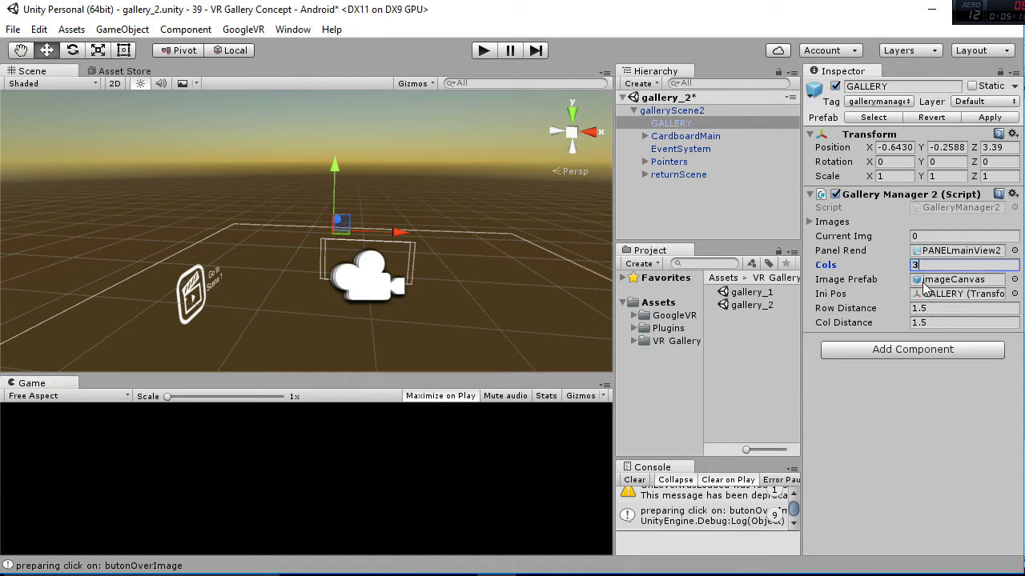
{"action": "left_click", "coordinate": [809, 223]}
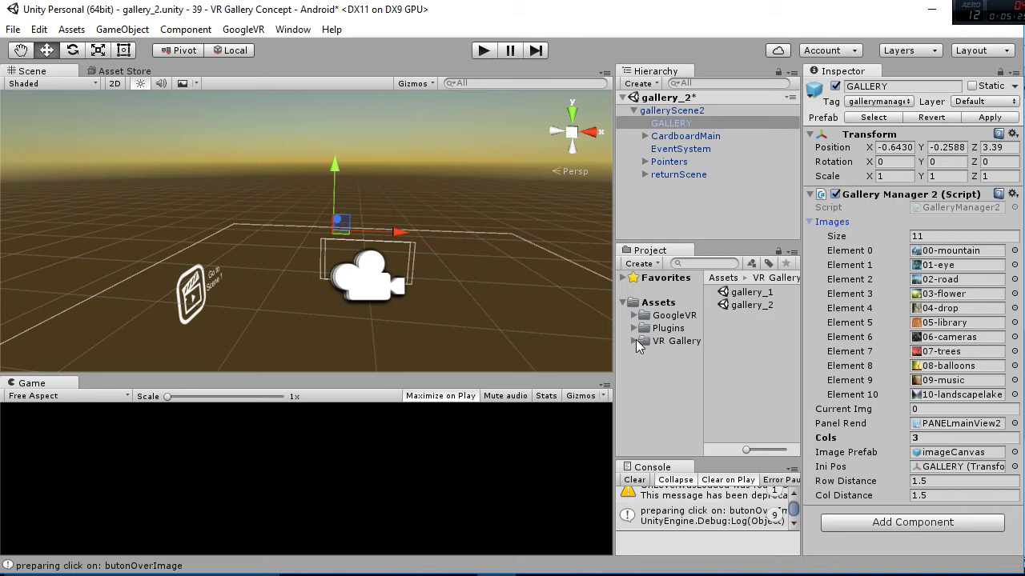
Open the example images folder under VR Gallery Concept's Textures and widen the Project and Hierarchy area to show the full file names.
{"action": "left_click", "coordinate": [634, 341]}
{"action": "left_click", "coordinate": [645, 418]}
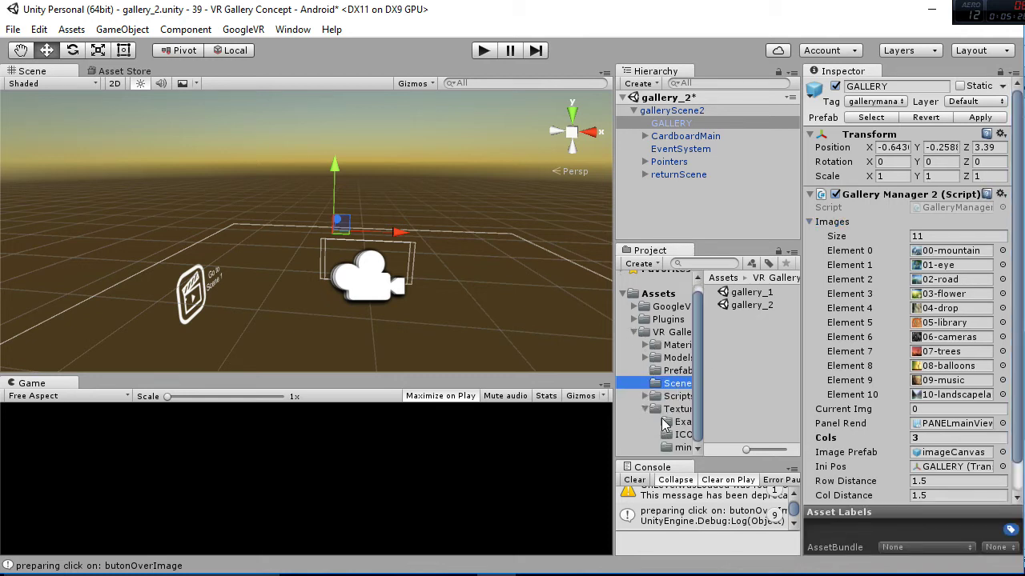
{"action": "left_click", "coordinate": [683, 424]}
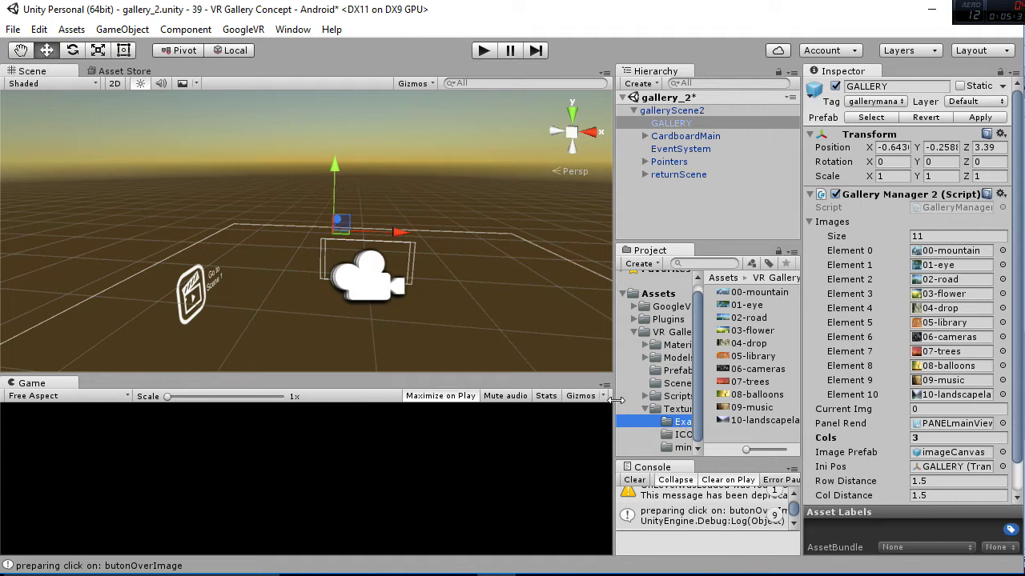
{"action": "left_click_drag", "start_coordinate": [614, 401], "coordinate": [530, 401]}
{"action": "left_click_drag", "start_coordinate": [615, 393], "coordinate": [655, 384]}
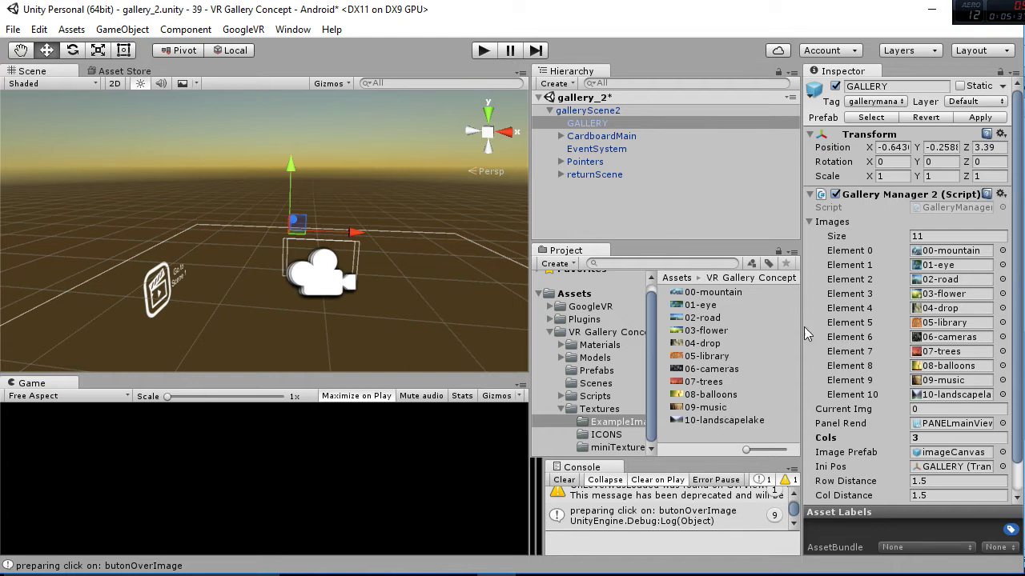
Assign the 02-road texture to Element 2 of the GALLERY object's Images array and set the array size to 10.
{"action": "left_click_drag", "start_coordinate": [700, 320], "coordinate": [940, 284]}
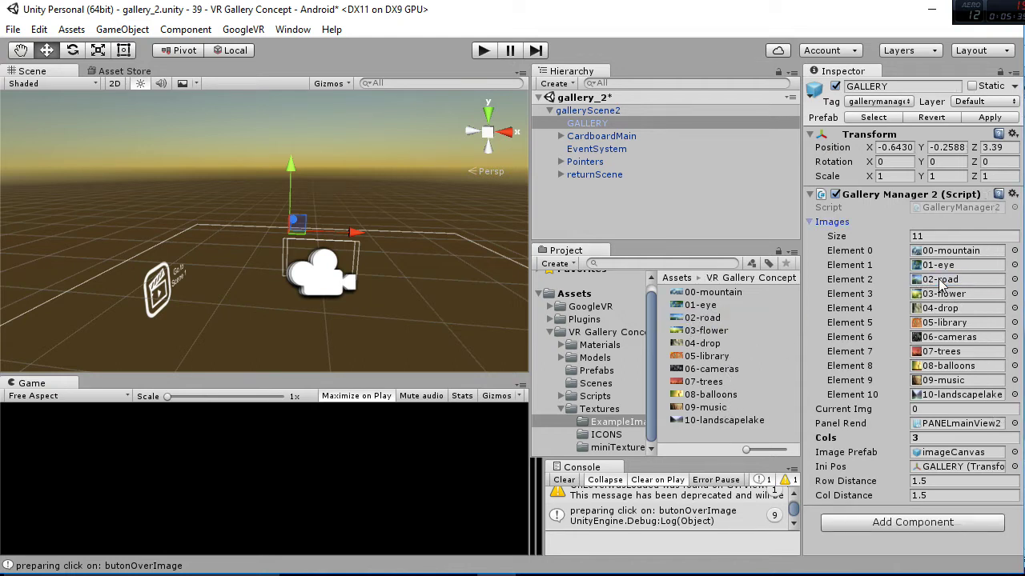
{"action": "left_click", "coordinate": [948, 236]}
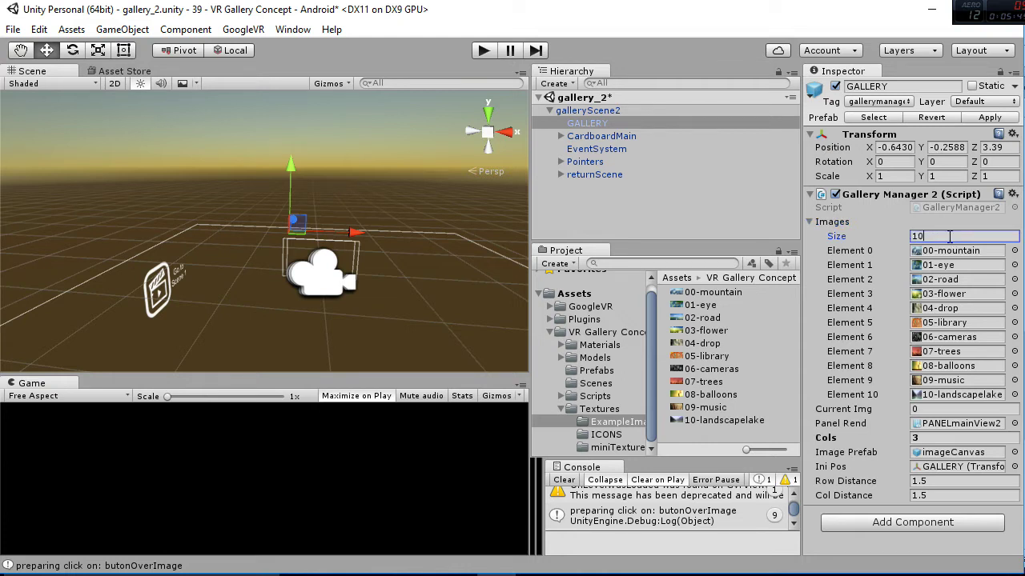
{"action": "key", "text": "Return"}
Run the scene, move the gaze pointer over the image grid, and pause it with the 07-trees image highlighted.
{"action": "left_click", "coordinate": [484, 50]}
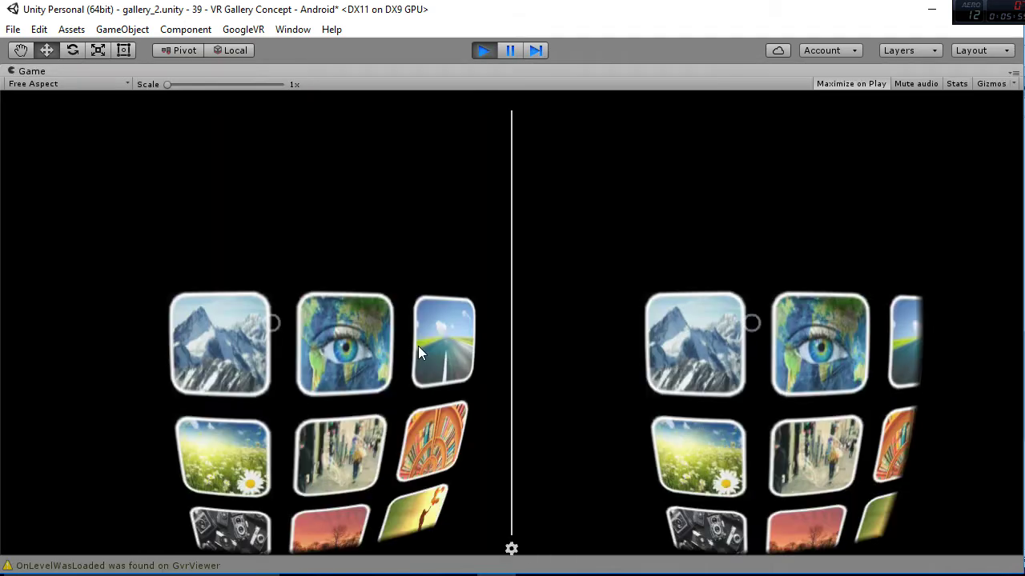
{"action": "key", "text": "alt"}
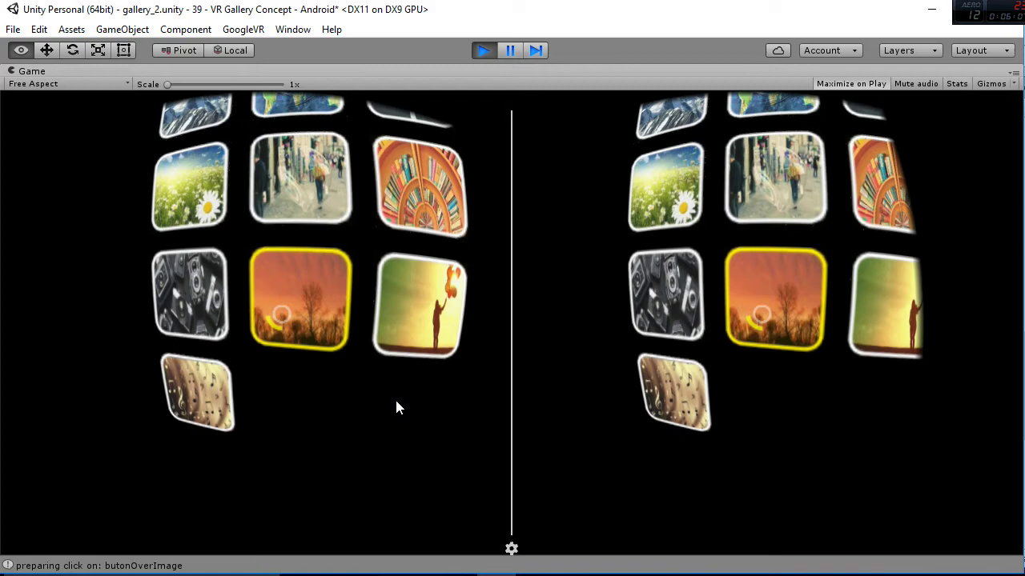
{"action": "left_click", "coordinate": [506, 50]}
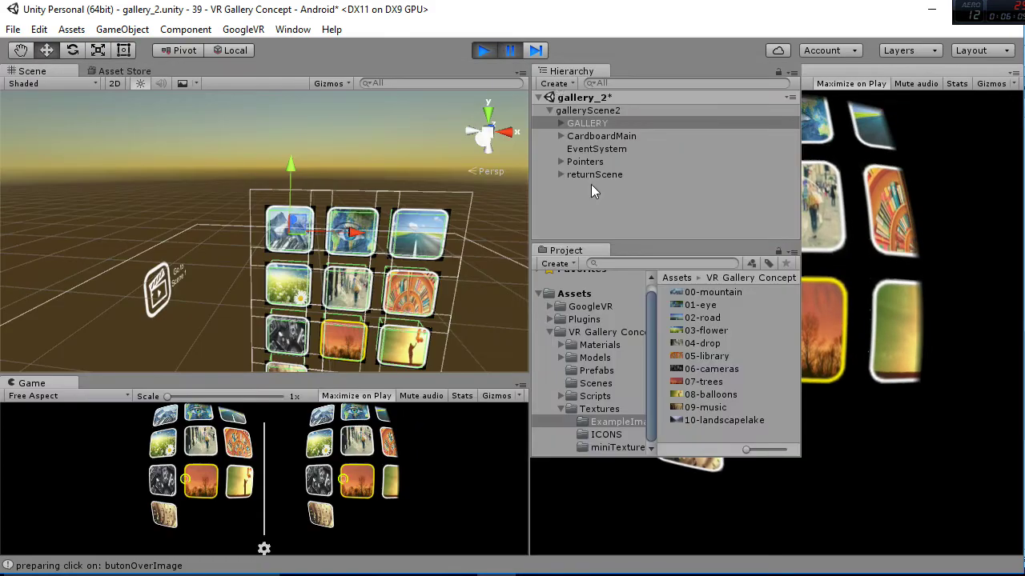
Expand GALLERY in the paused scene and inspect its imageCanvas(Clone) children, including the Indx Image value of their Image In Gallery script.
{"action": "left_click", "coordinate": [599, 137]}
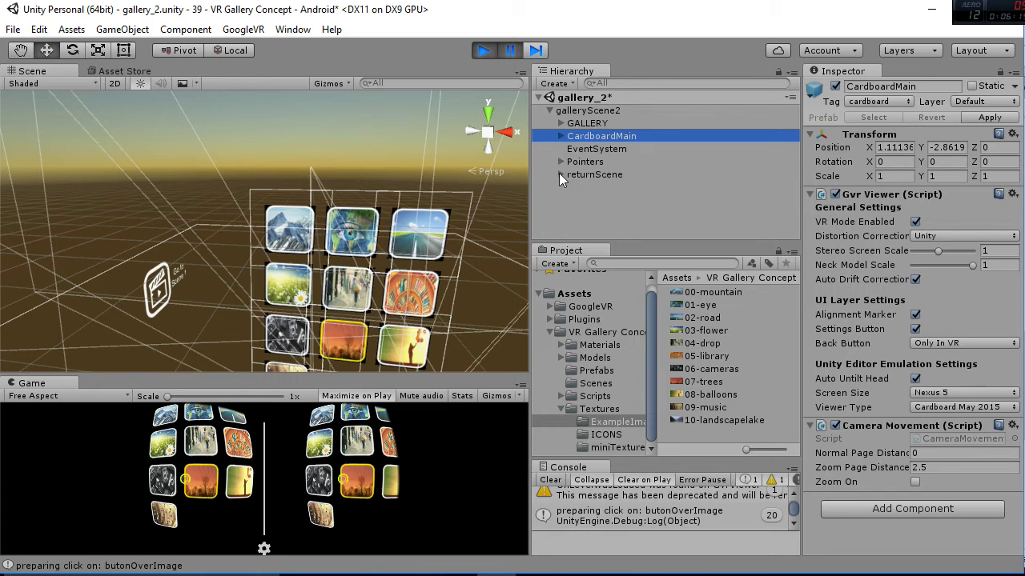
{"action": "left_click", "coordinate": [561, 122]}
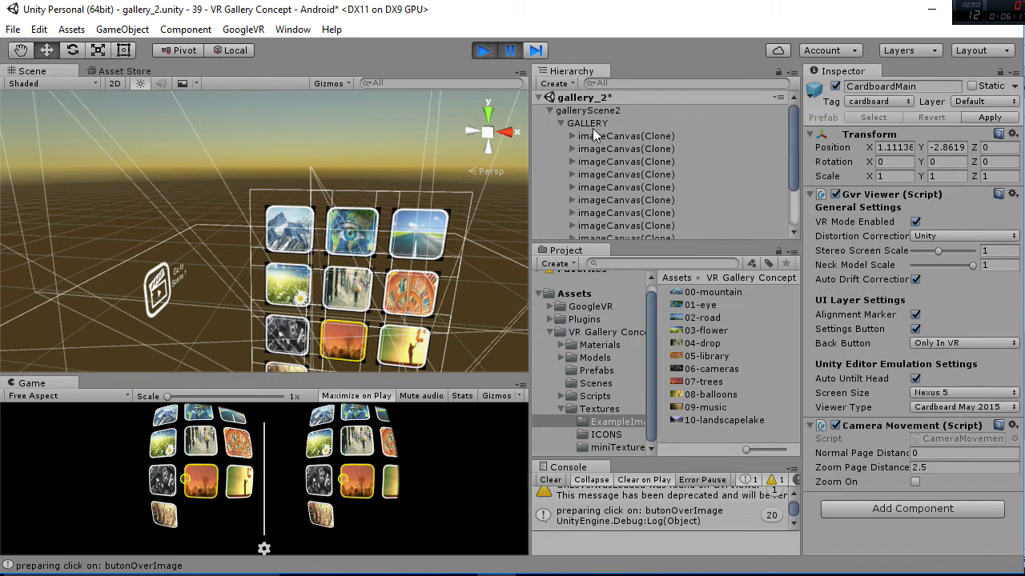
{"action": "scroll", "coordinate": [613, 152], "scroll_direction": "down", "scroll_amount": 2}
{"action": "scroll", "coordinate": [616, 157], "scroll_direction": "up", "scroll_amount": 1}
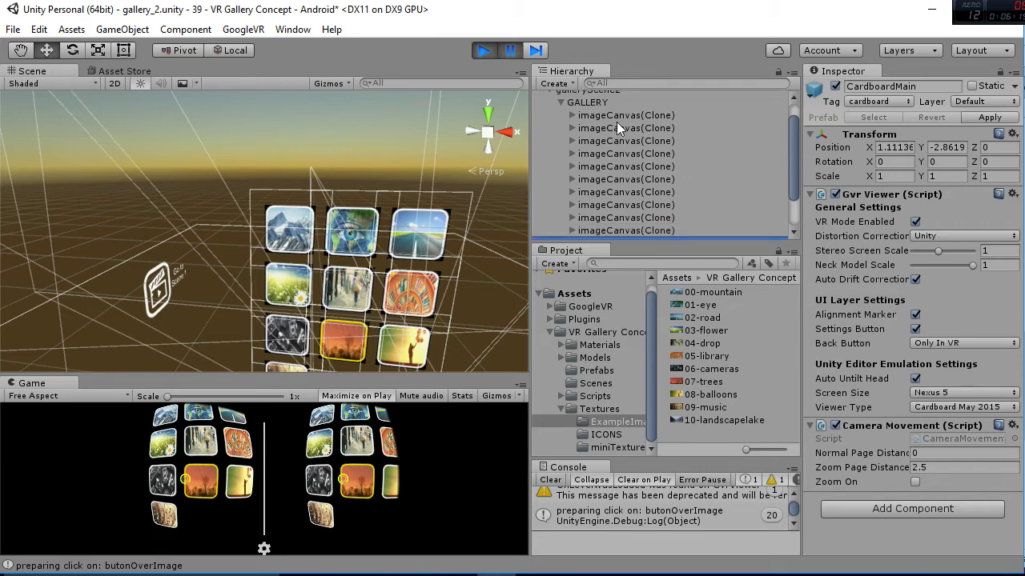
{"action": "left_click", "coordinate": [616, 124]}
{"action": "left_click", "coordinate": [618, 141]}
{"action": "left_click", "coordinate": [621, 165]}
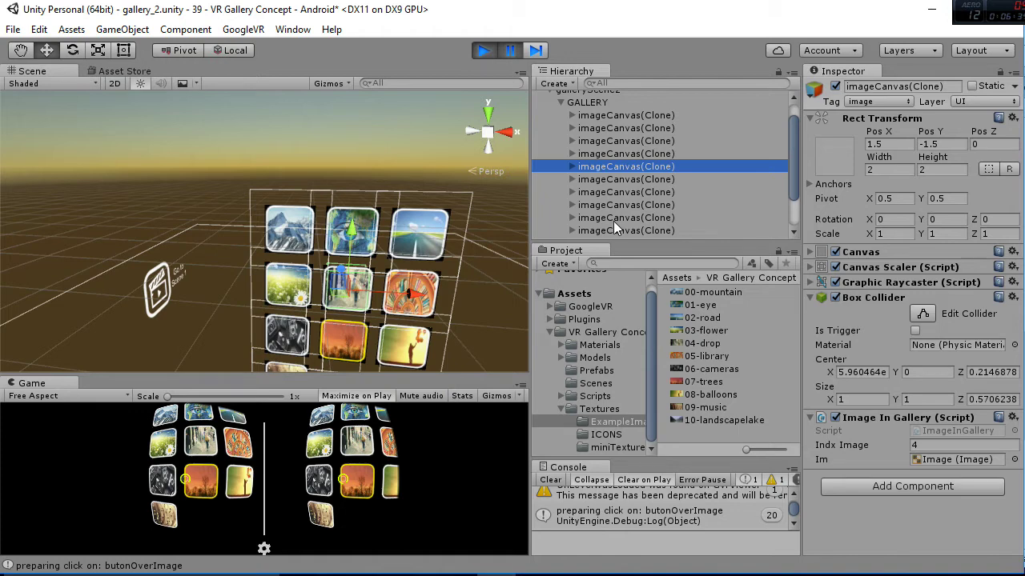
{"action": "scroll", "coordinate": [668, 163], "scroll_direction": "up", "scroll_amount": 1}
{"action": "scroll", "coordinate": [630, 157], "scroll_direction": "down", "scroll_amount": 2}
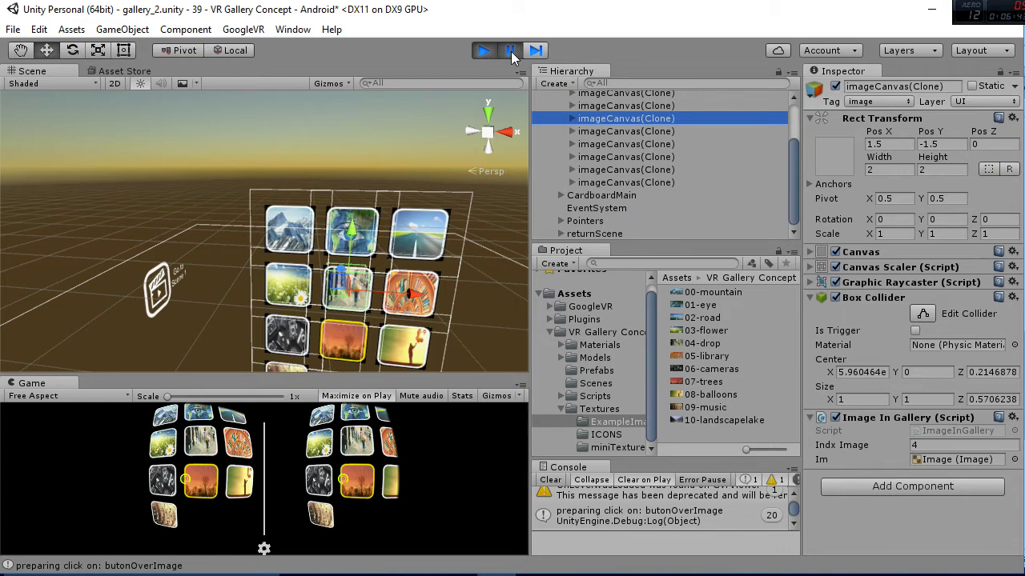
Disable Maximize on Play for the Game view, and resume and stop the paused scene.
{"action": "left_click", "coordinate": [363, 398]}
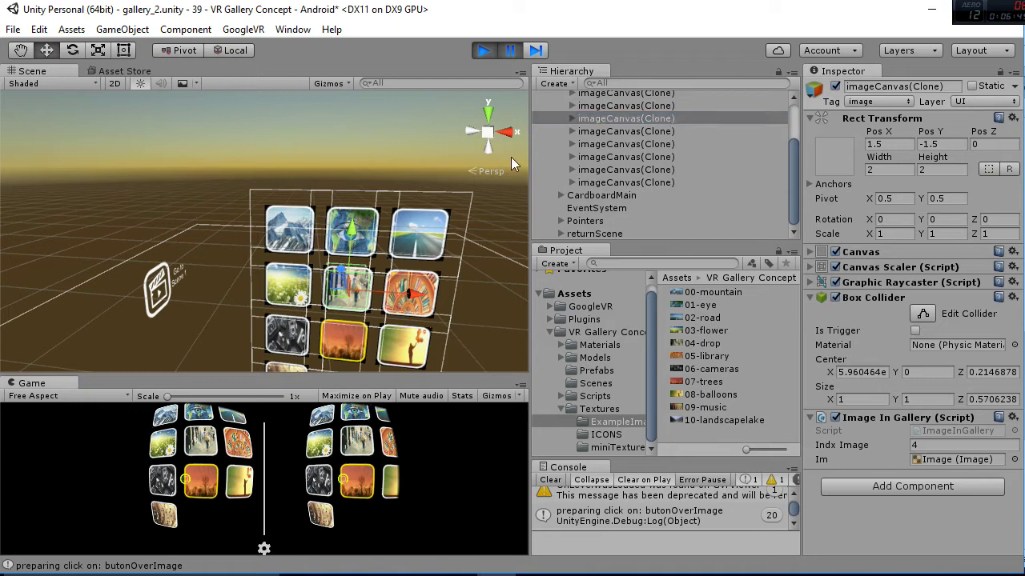
{"action": "left_click", "coordinate": [509, 51]}
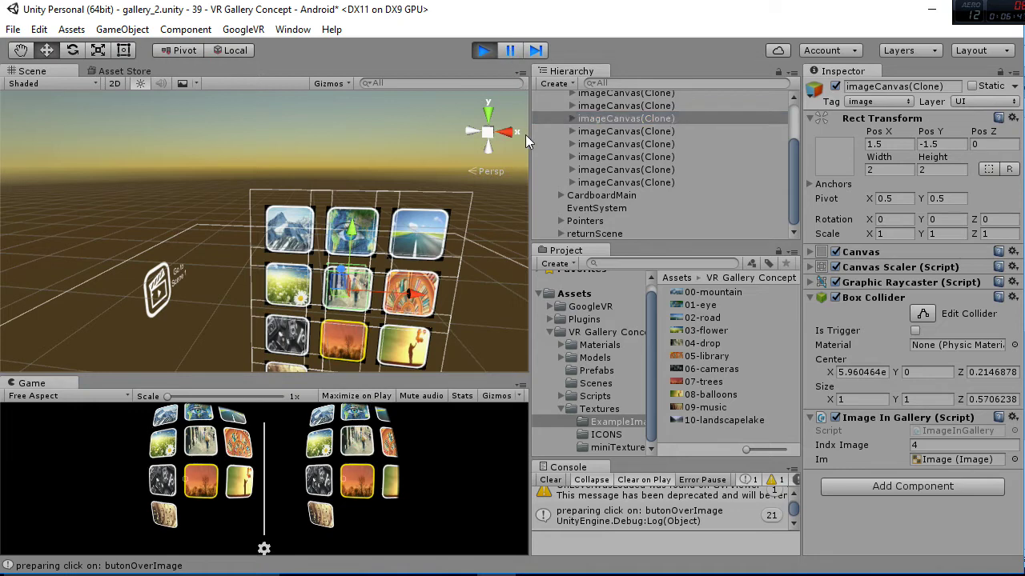
{"action": "left_click", "coordinate": [484, 52]}
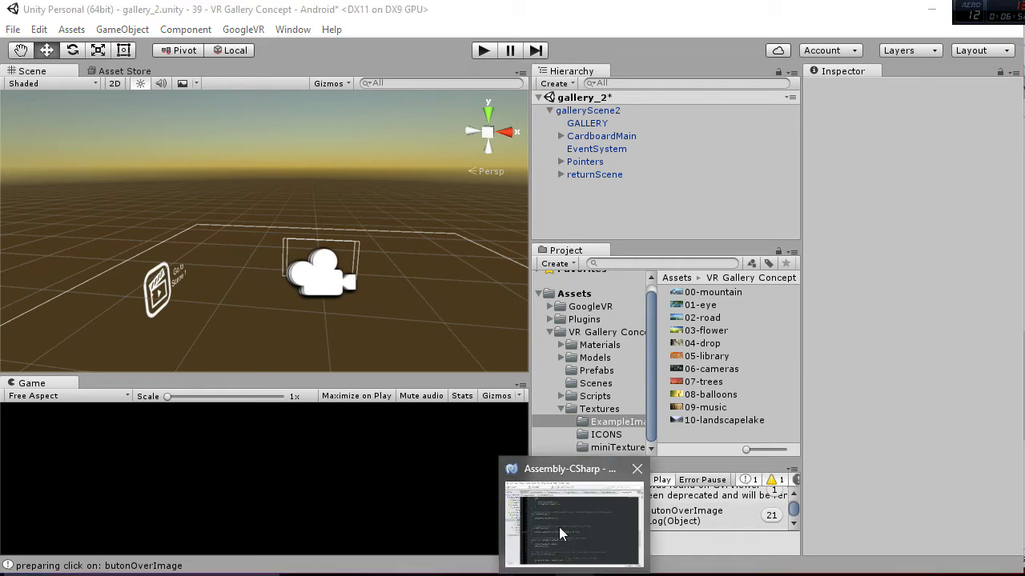
Switch to MonoDevelop and examine the variable declarations and the gallery-generating Start function in GalleryManager2.cs.
{"action": "left_click", "coordinate": [558, 527]}
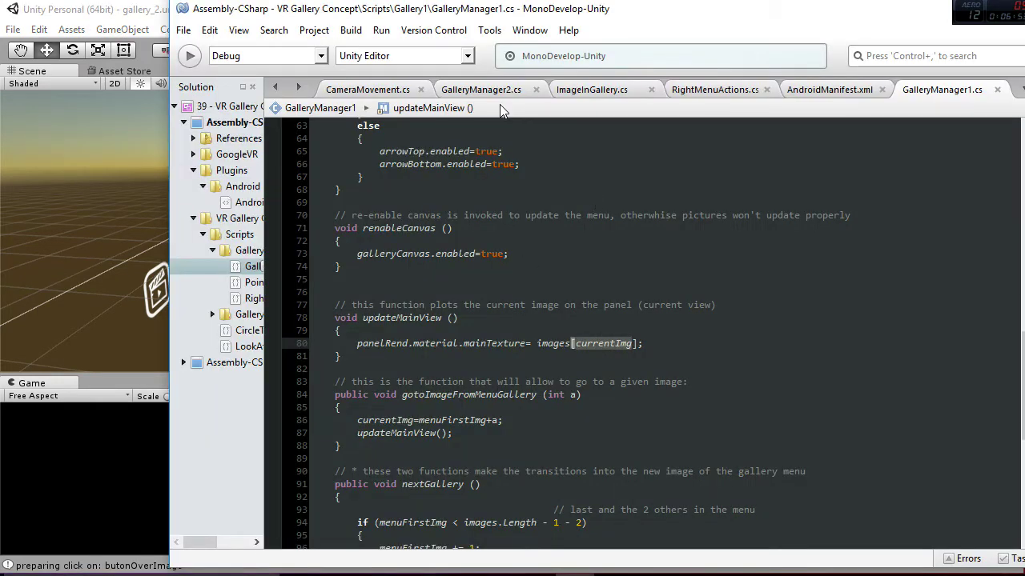
{"action": "left_click", "coordinate": [483, 91]}
{"action": "scroll", "coordinate": [565, 276], "scroll_direction": "up", "scroll_amount": 20}
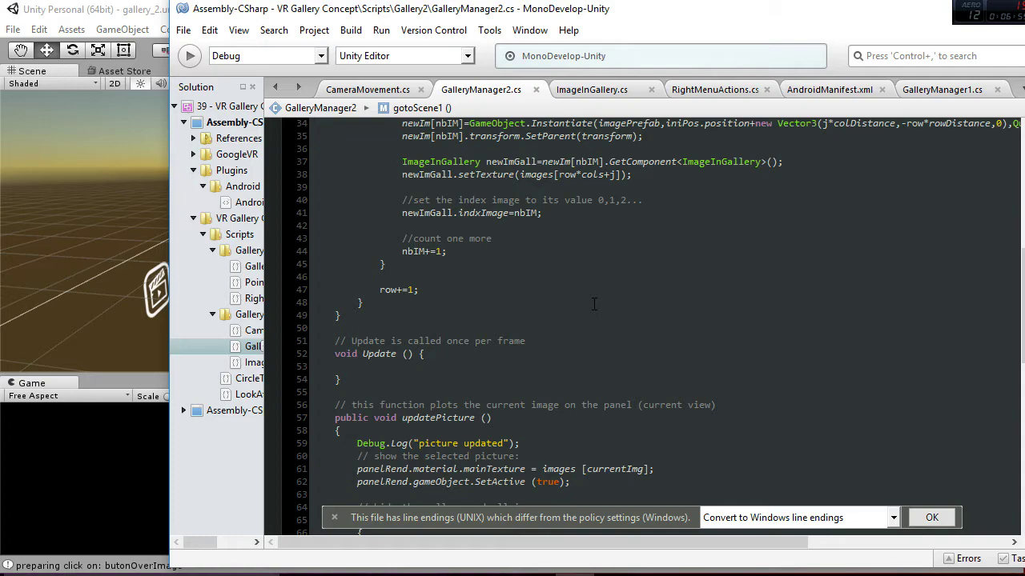
{"action": "scroll", "coordinate": [594, 304], "scroll_direction": "down", "scroll_amount": 5}
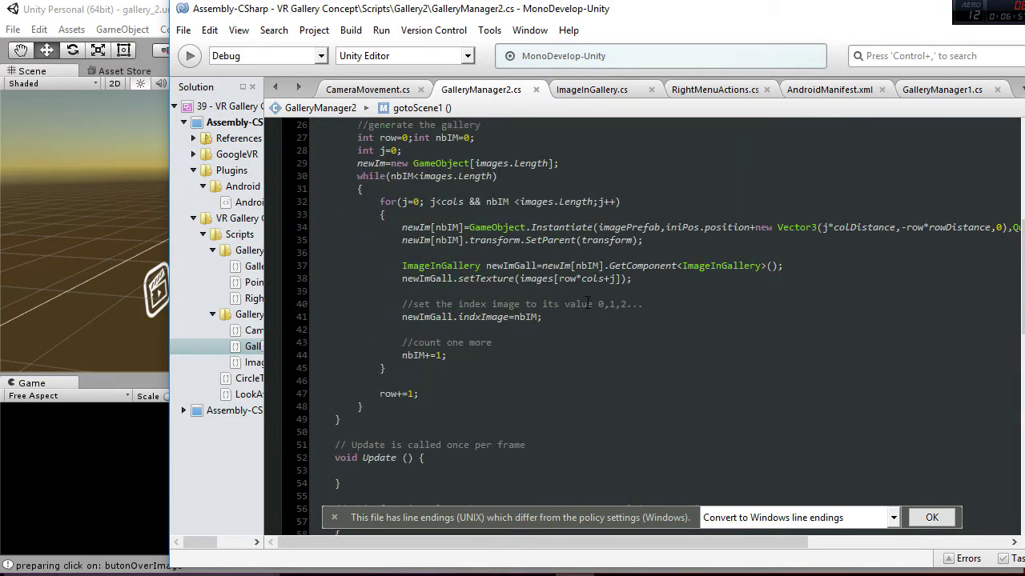
{"action": "scroll", "coordinate": [582, 296], "scroll_direction": "up", "scroll_amount": 3}
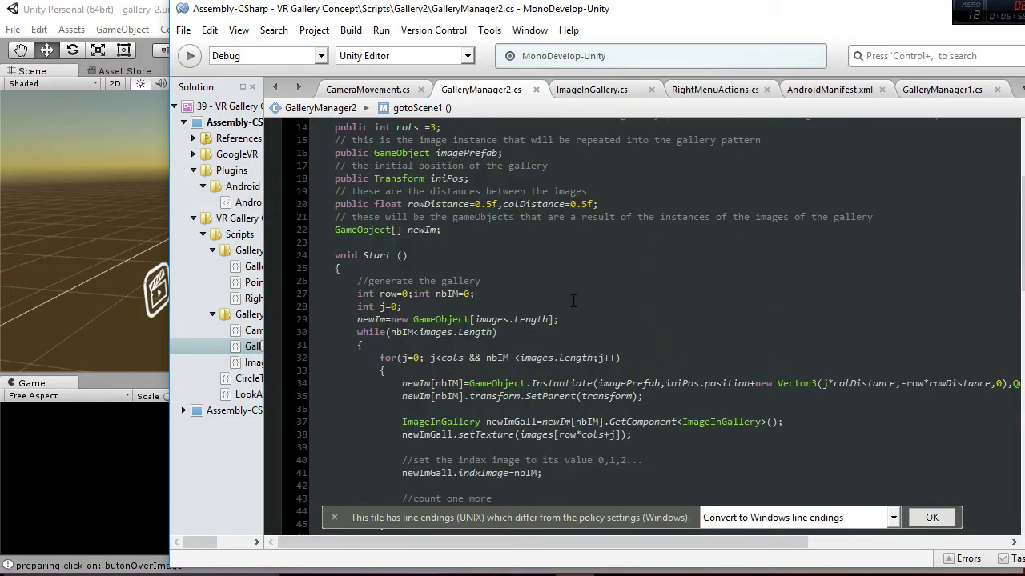
{"action": "scroll", "coordinate": [522, 319], "scroll_direction": "down", "scroll_amount": 1}
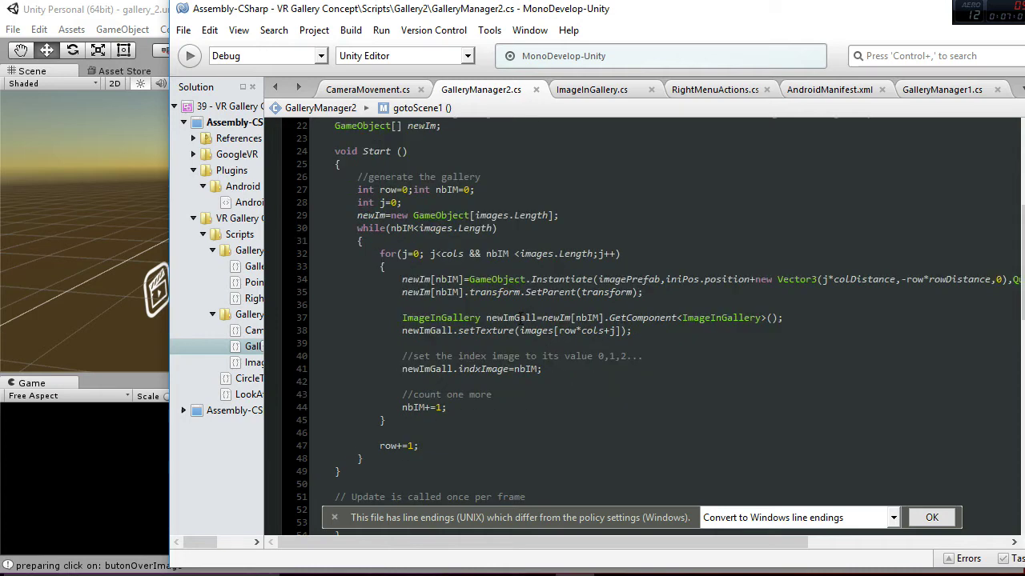
Examine how Start instantiates imagePrefab, gets its ImageInGallery component, and assigns nbIM to indxImage.
{"action": "left_click", "coordinate": [563, 280]}
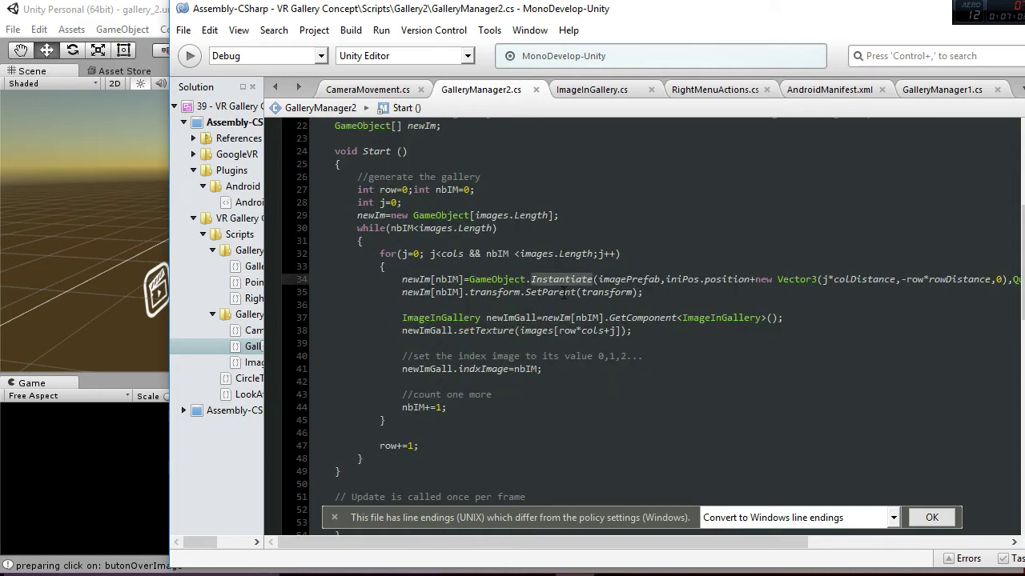
{"action": "left_click", "coordinate": [630, 280]}
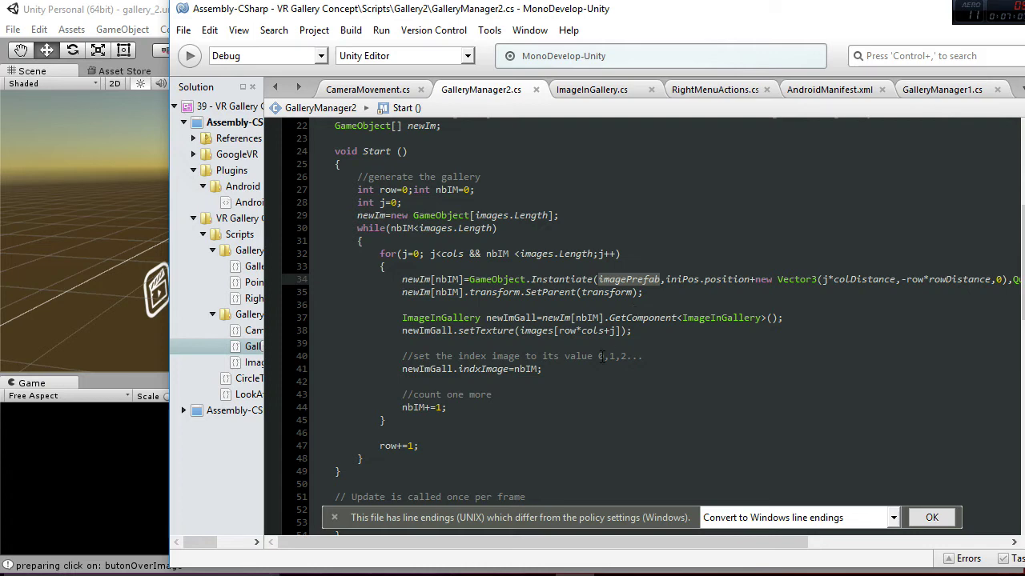
{"action": "left_click", "coordinate": [711, 318]}
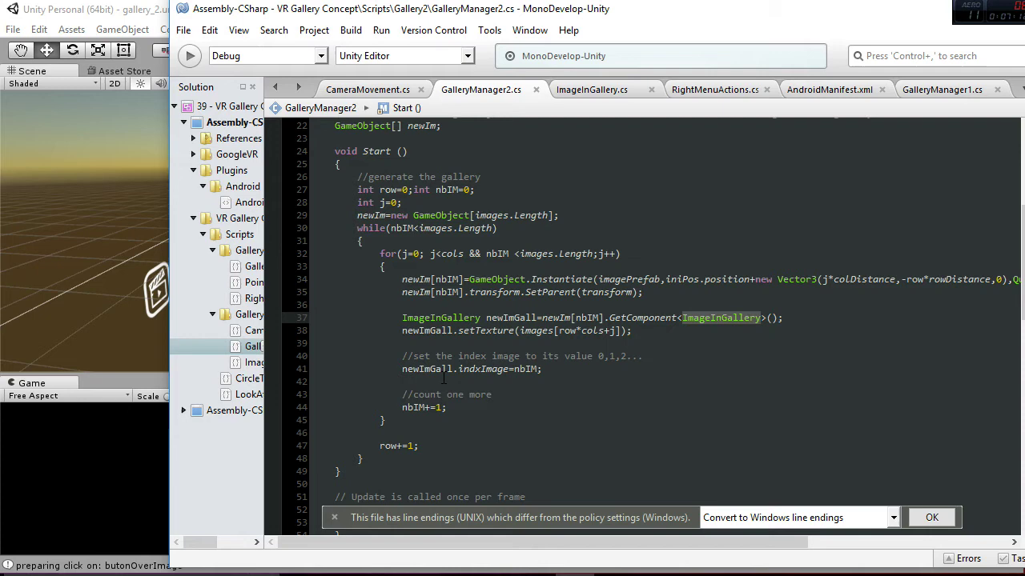
{"action": "left_click_drag", "start_coordinate": [402, 369], "coordinate": [550, 371]}
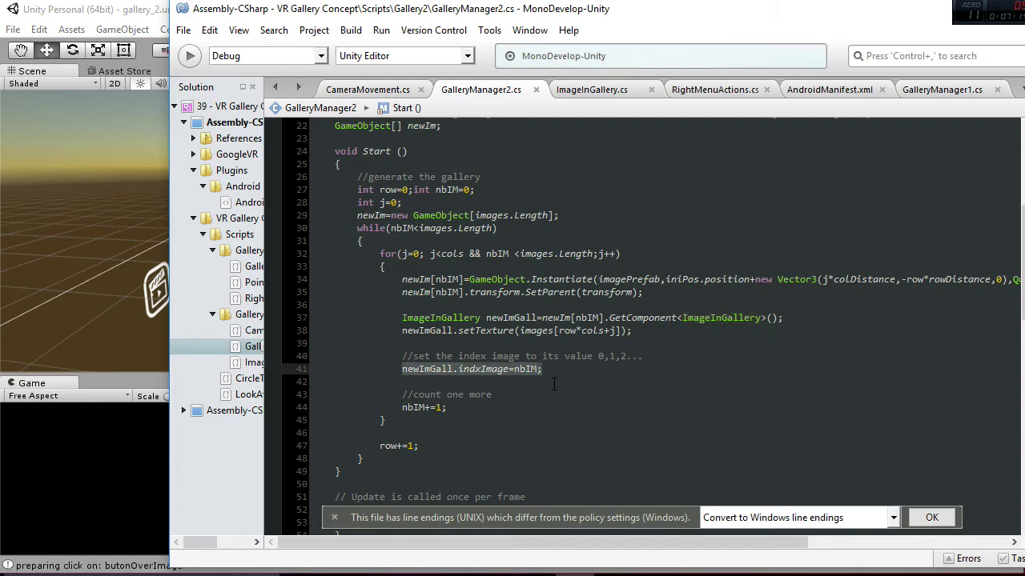
{"action": "left_click", "coordinate": [529, 369]}
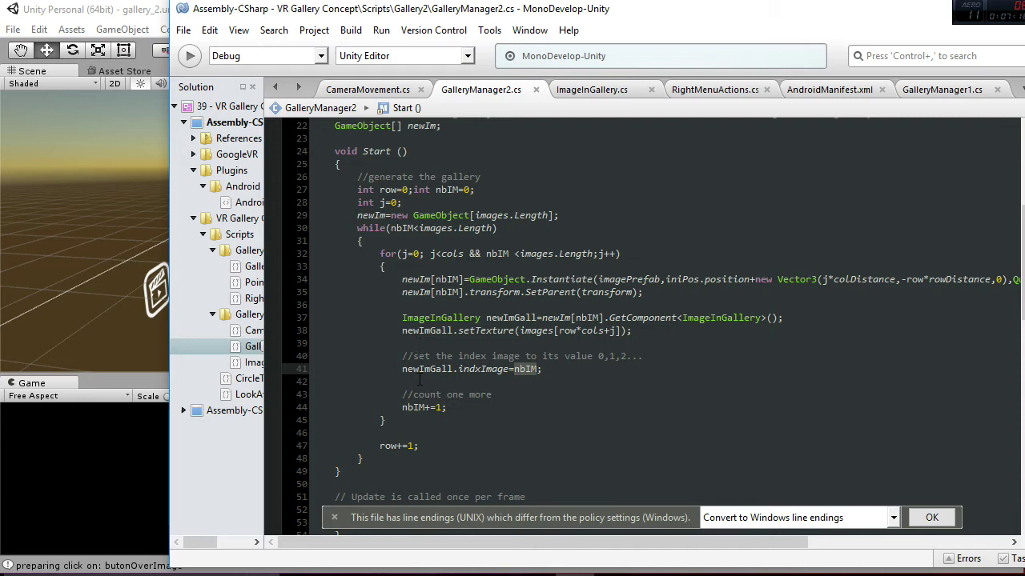
Switch back to Unity, run the scene, and pause it while the gaze pointer is on the second row's middle image.
{"action": "left_click", "coordinate": [152, 17]}
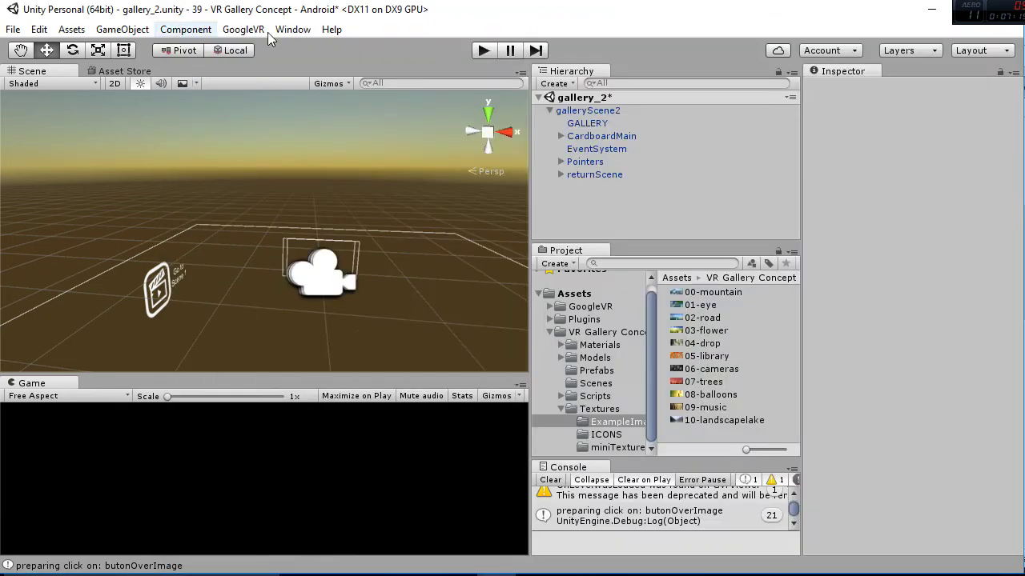
{"action": "left_click", "coordinate": [486, 49]}
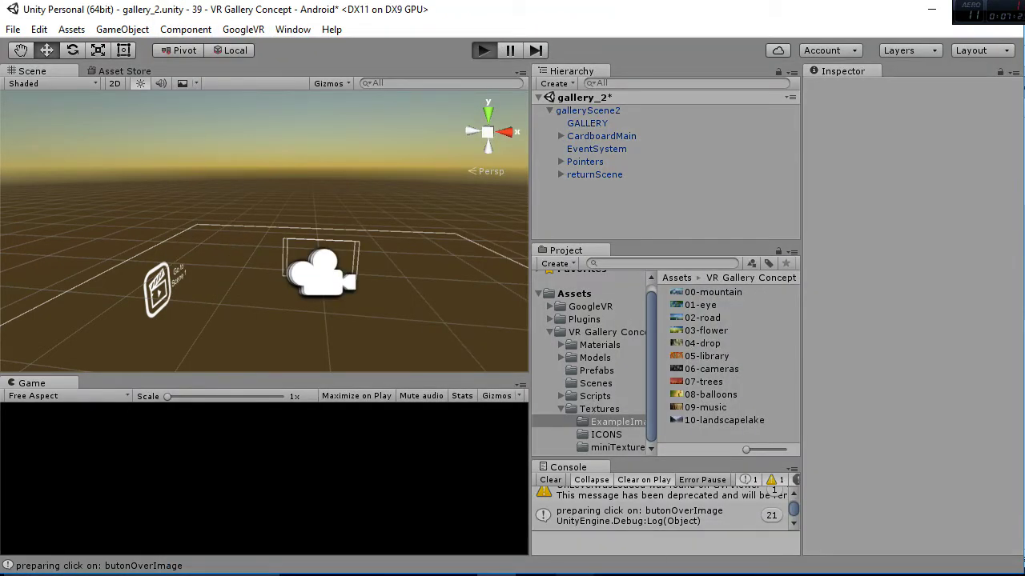
{"action": "left_click", "coordinate": [575, 575]}
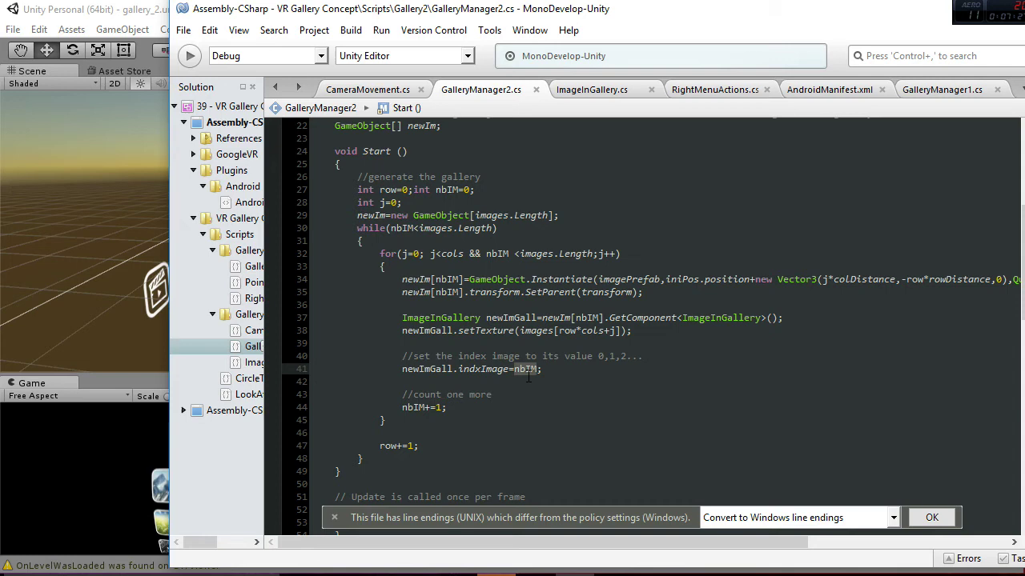
{"action": "left_click", "coordinate": [134, 19]}
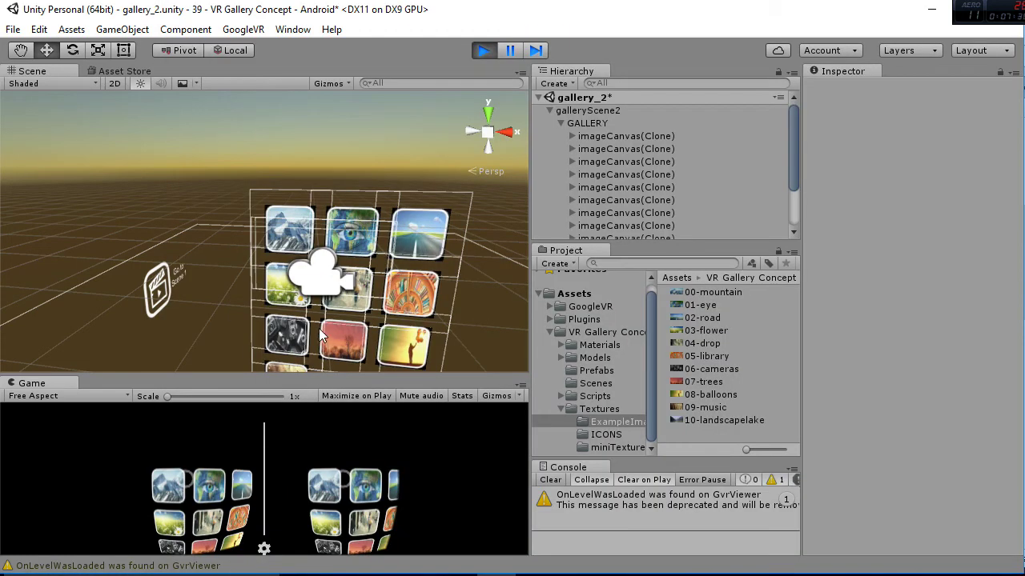
{"action": "key", "text": "alt"}
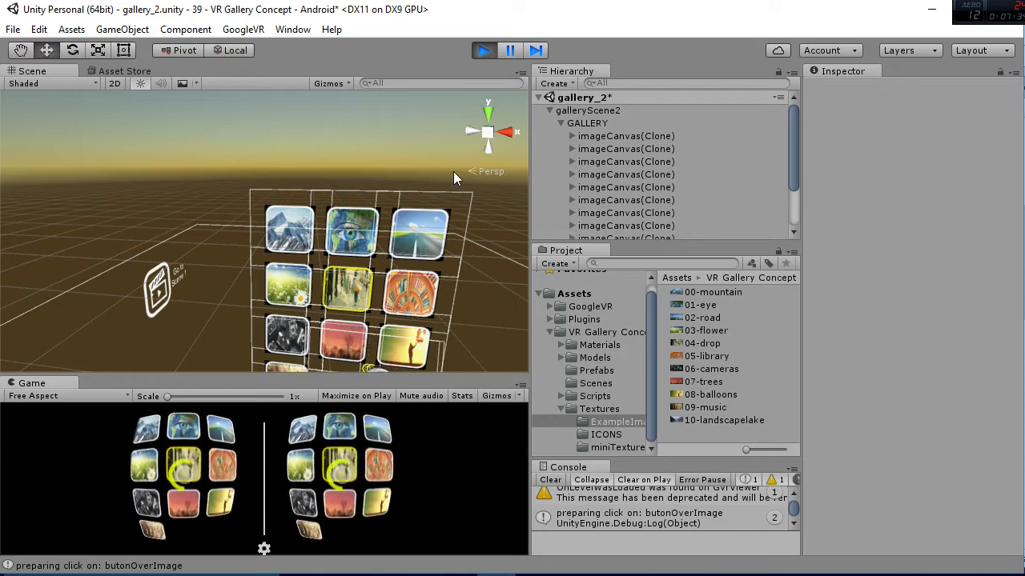
{"action": "left_click", "coordinate": [510, 50]}
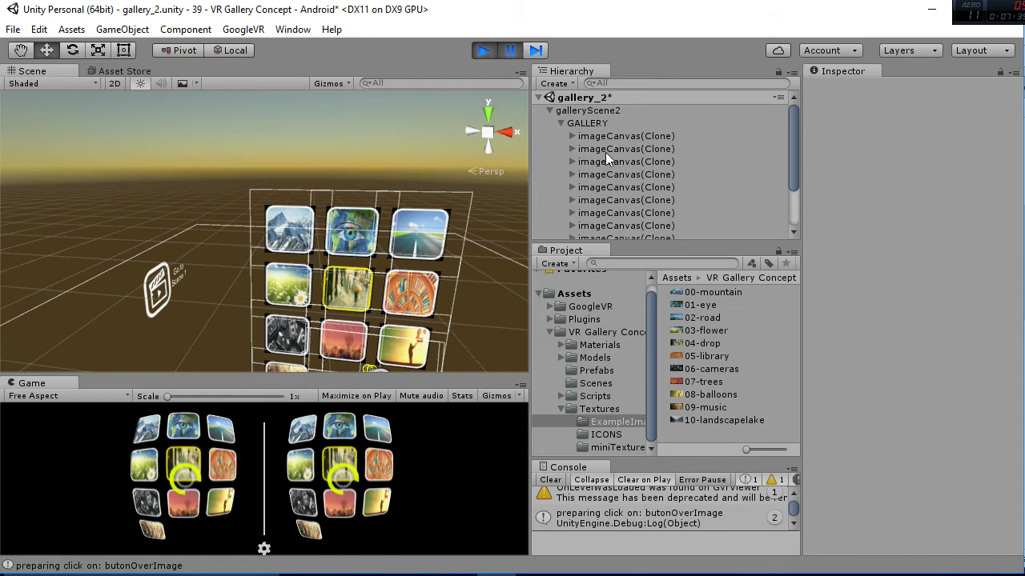
Compare the fifth imageCanvas(Clone)'s Indx Image value with the 04-drop texture, and resume the scene to show the selected picture.
{"action": "left_click", "coordinate": [637, 187]}
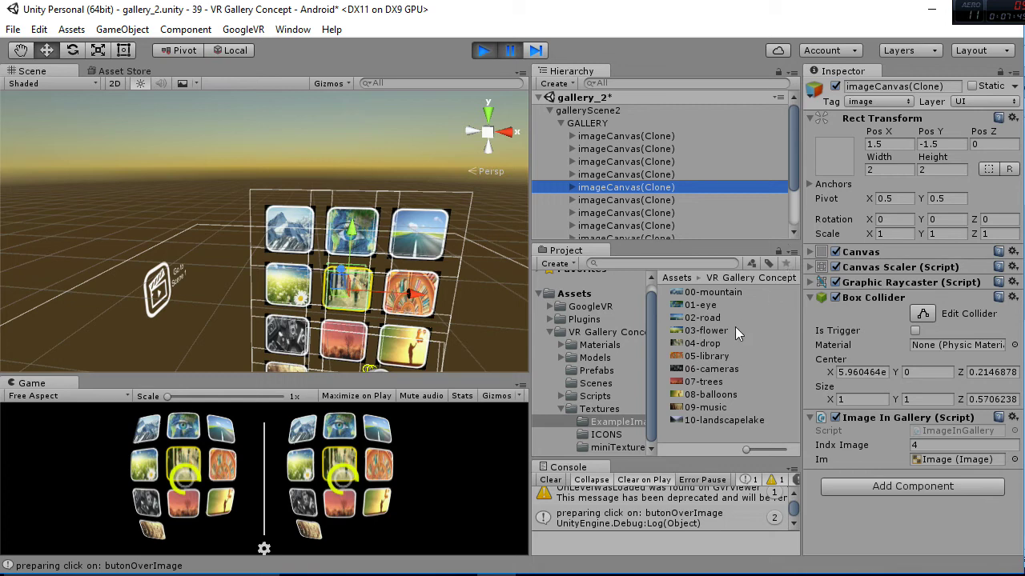
{"action": "left_click", "coordinate": [712, 346]}
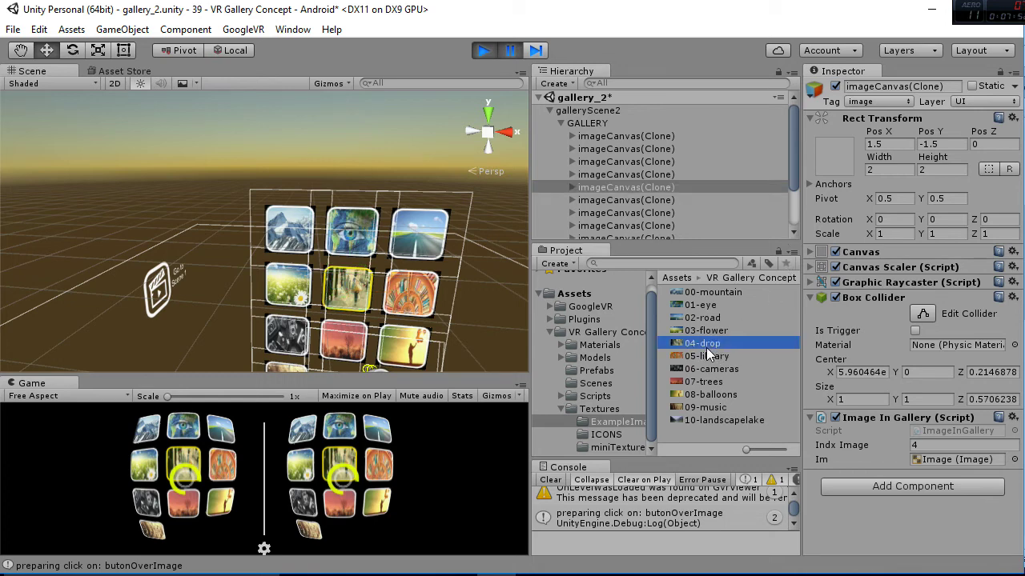
{"action": "left_click", "coordinate": [510, 52]}
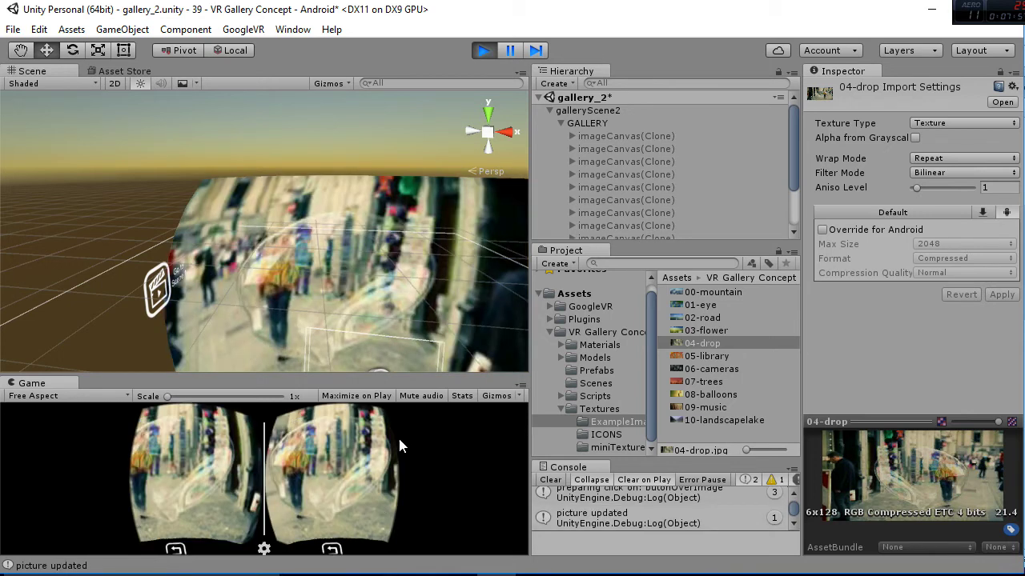
Stop the running scene and switch to MonoDevelop to find the updatePicture function in GalleryManager2.cs.
{"action": "key", "text": "alt"}
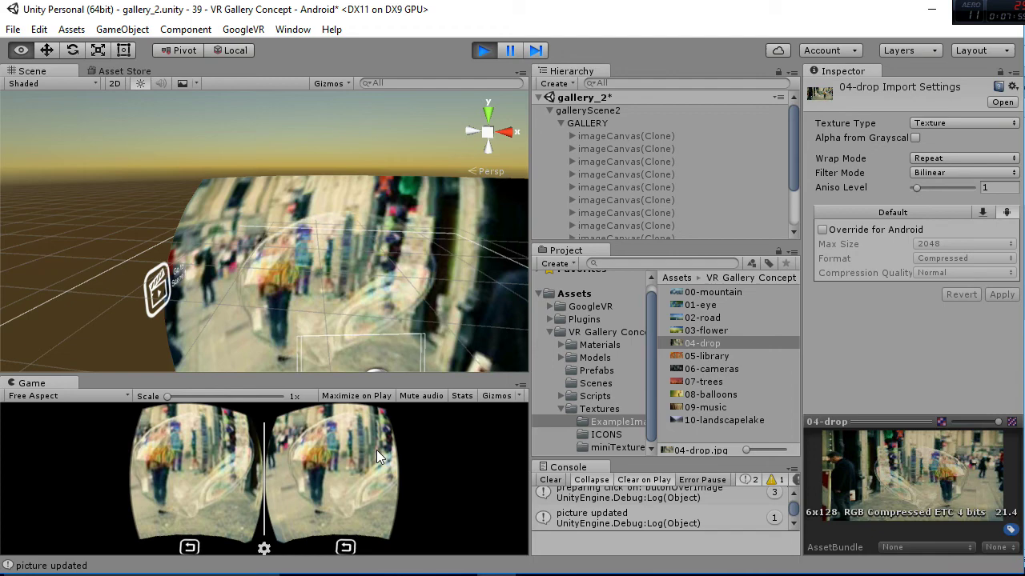
{"action": "left_click", "coordinate": [484, 50]}
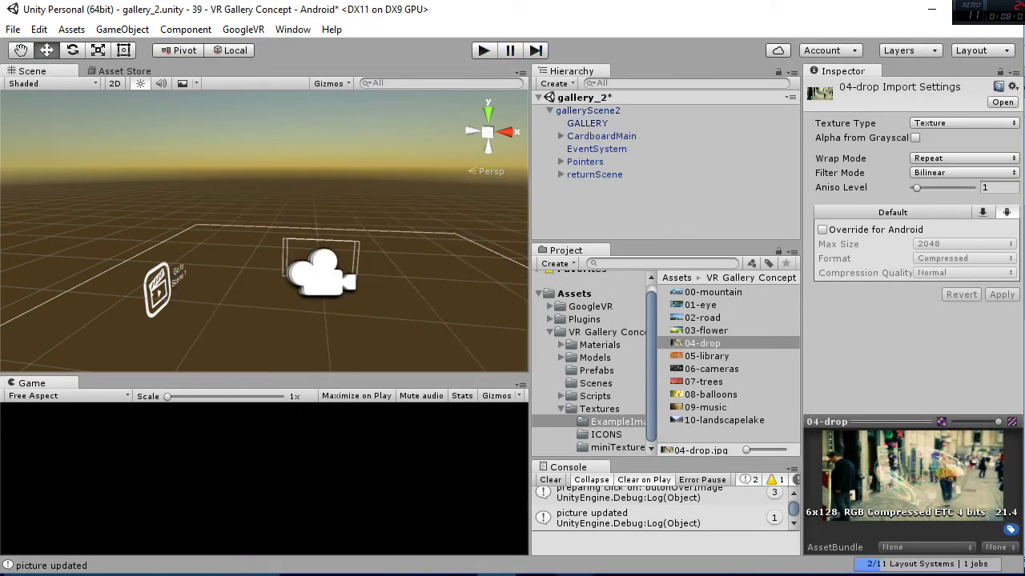
{"action": "left_click", "coordinate": [575, 575]}
{"action": "scroll", "coordinate": [519, 367], "scroll_direction": "down", "scroll_amount": 5}
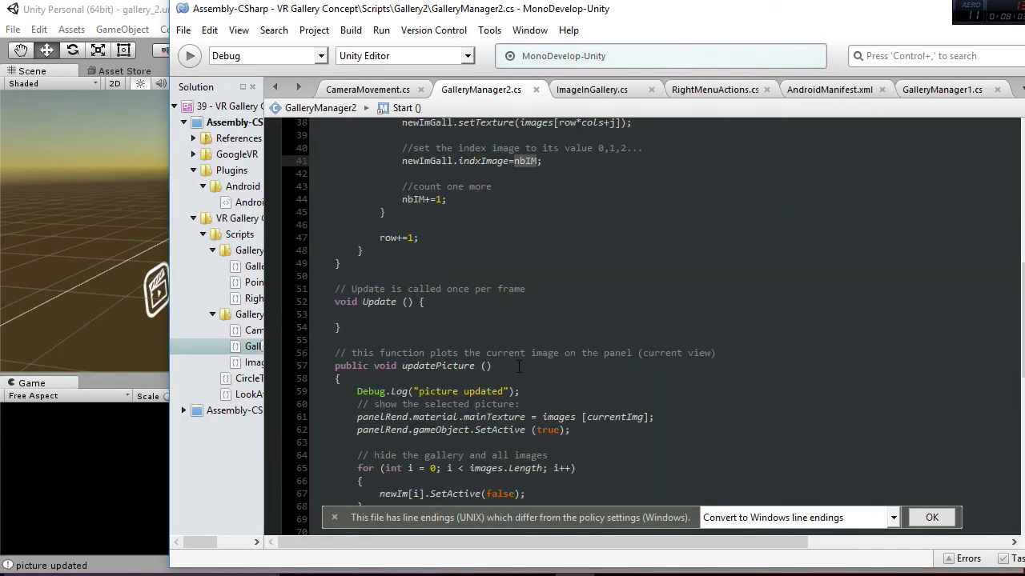
{"action": "scroll", "coordinate": [519, 366], "scroll_direction": "down", "scroll_amount": 3}
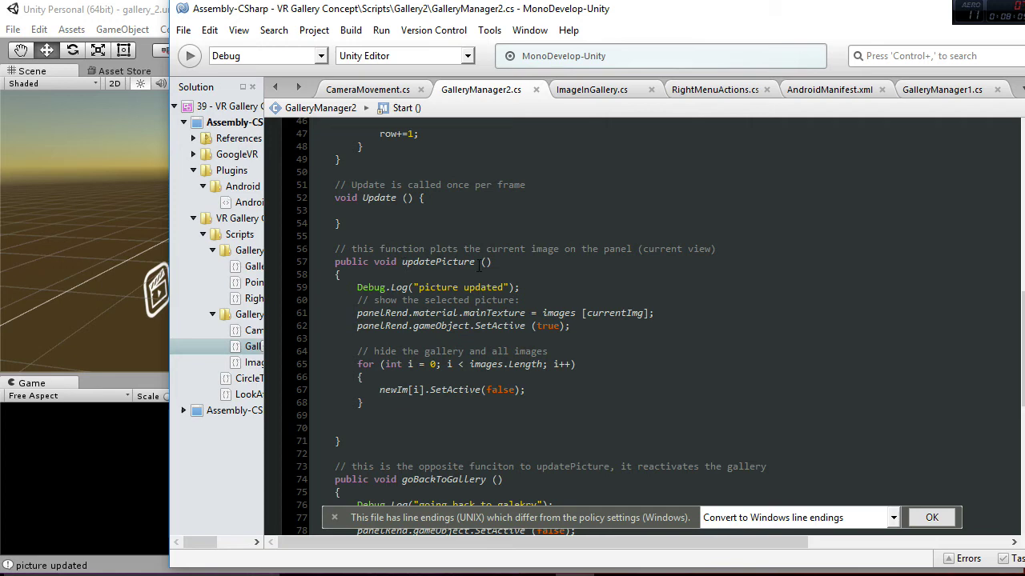
Examine how updatePicture assigns images[currentImg] to the panel's texture, activates the panel, and deactivates every newIm gallery image.
{"action": "left_click_drag", "start_coordinate": [356, 313], "coordinate": [652, 314]}
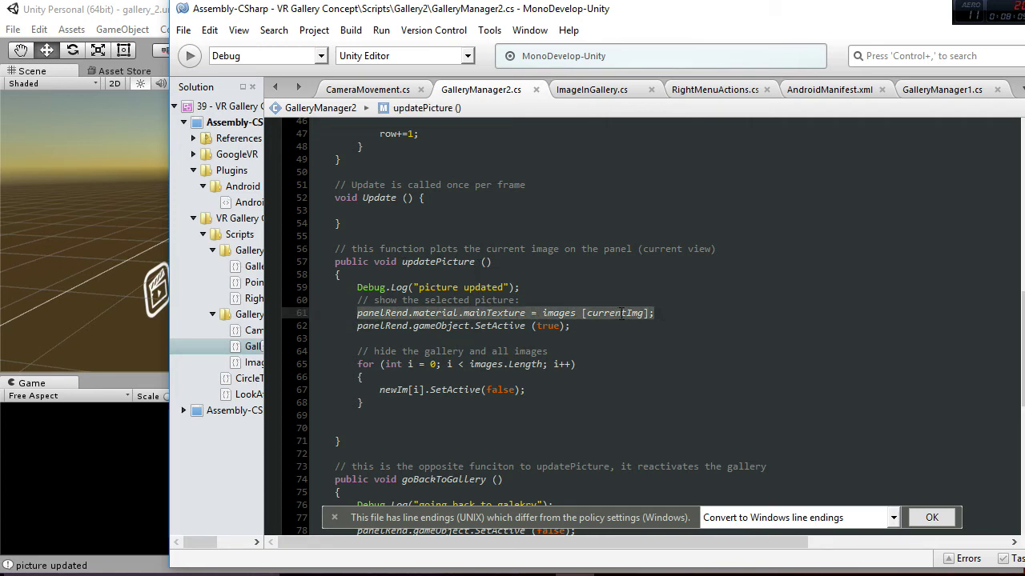
{"action": "left_click", "coordinate": [436, 337]}
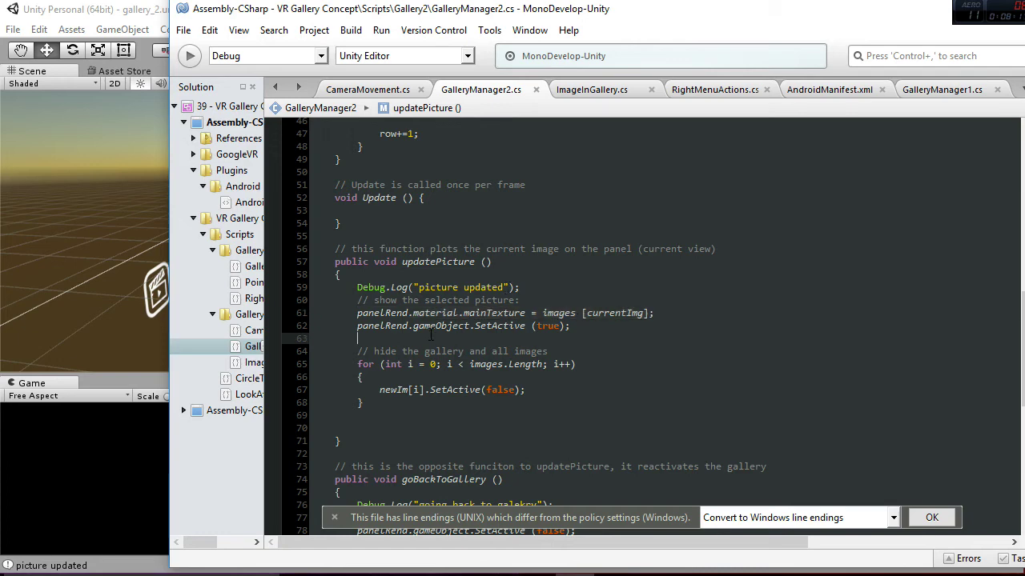
{"action": "left_click_drag", "start_coordinate": [571, 327], "coordinate": [370, 326]}
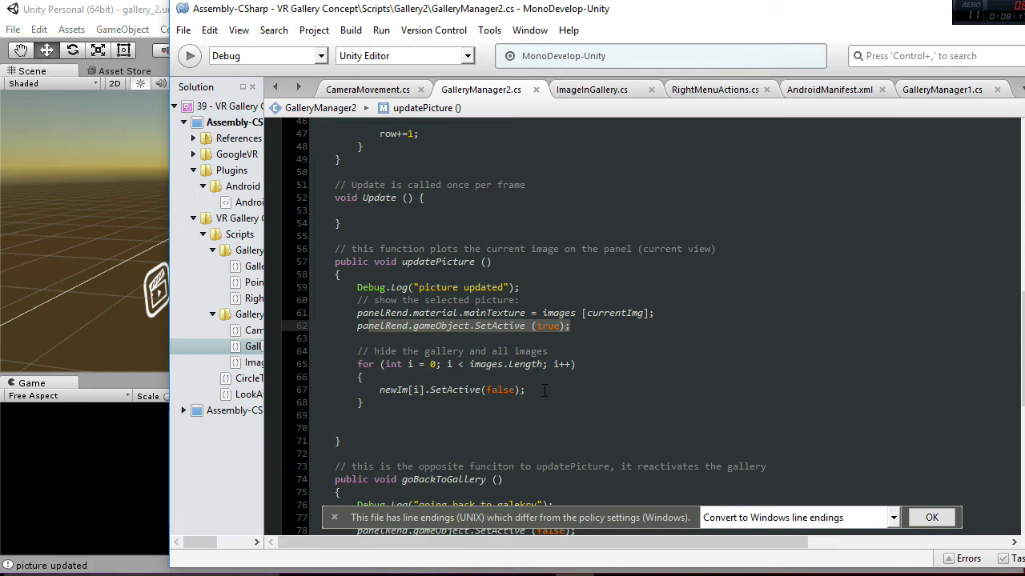
{"action": "left_click_drag", "start_coordinate": [526, 390], "coordinate": [380, 389]}
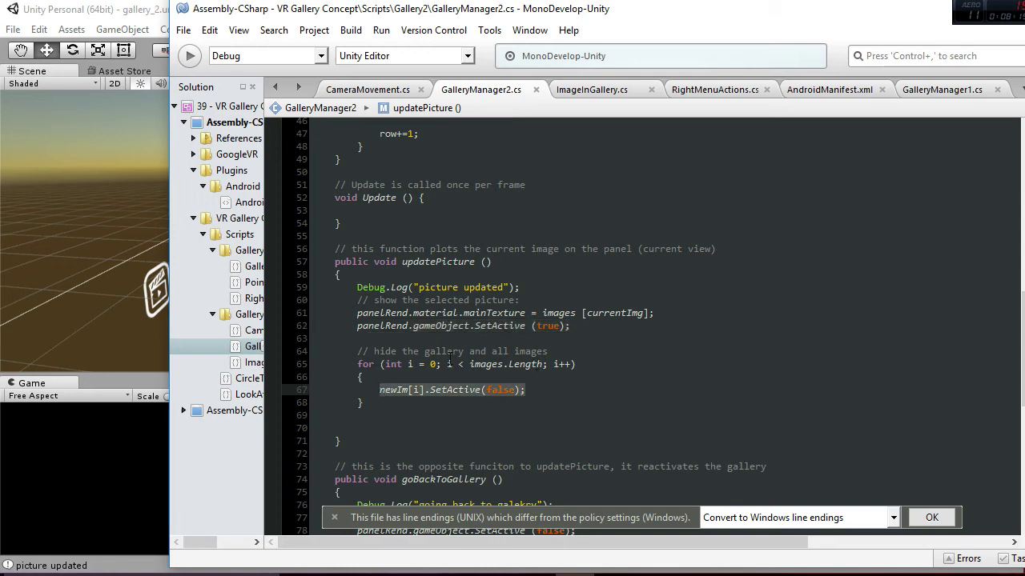
Examine how goBackToGallery deactivates panelRend and reactivates the newIm images, and close MonoDevelop to return to Unity.
{"action": "scroll", "coordinate": [459, 343], "scroll_direction": "down", "scroll_amount": 3}
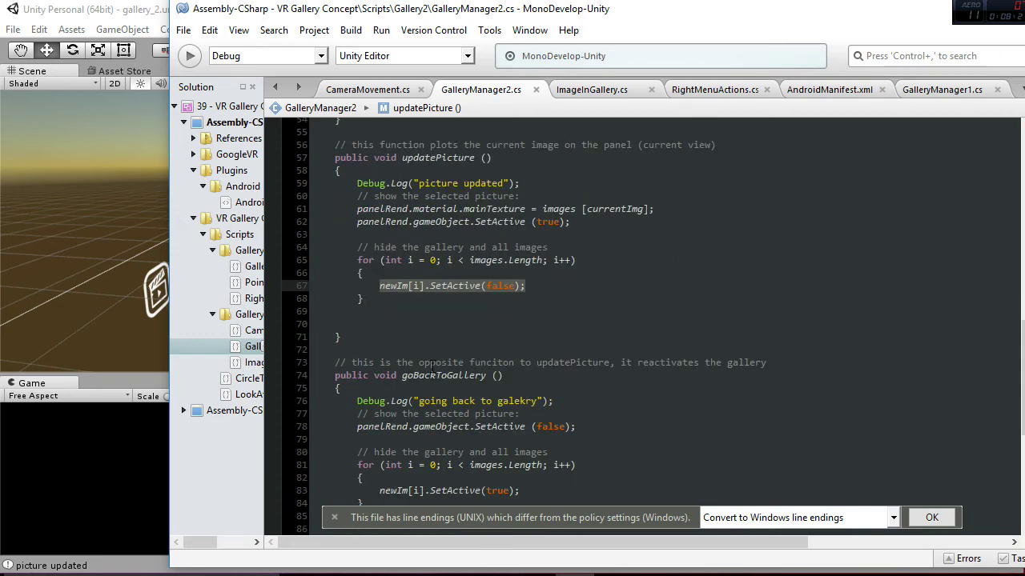
{"action": "scroll", "coordinate": [432, 365], "scroll_direction": "down", "scroll_amount": 2}
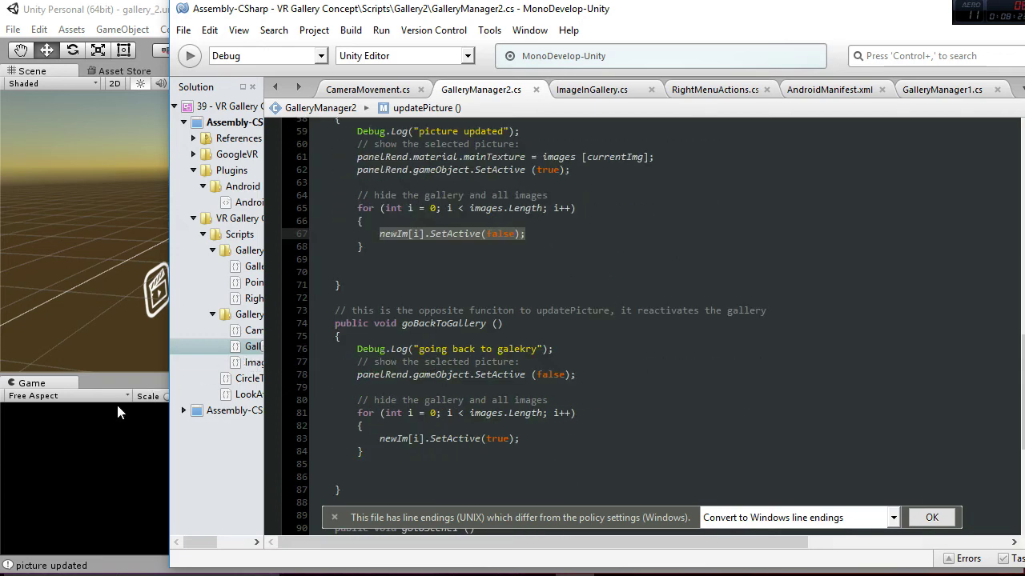
{"action": "scroll", "coordinate": [417, 348], "scroll_direction": "down", "scroll_amount": 2}
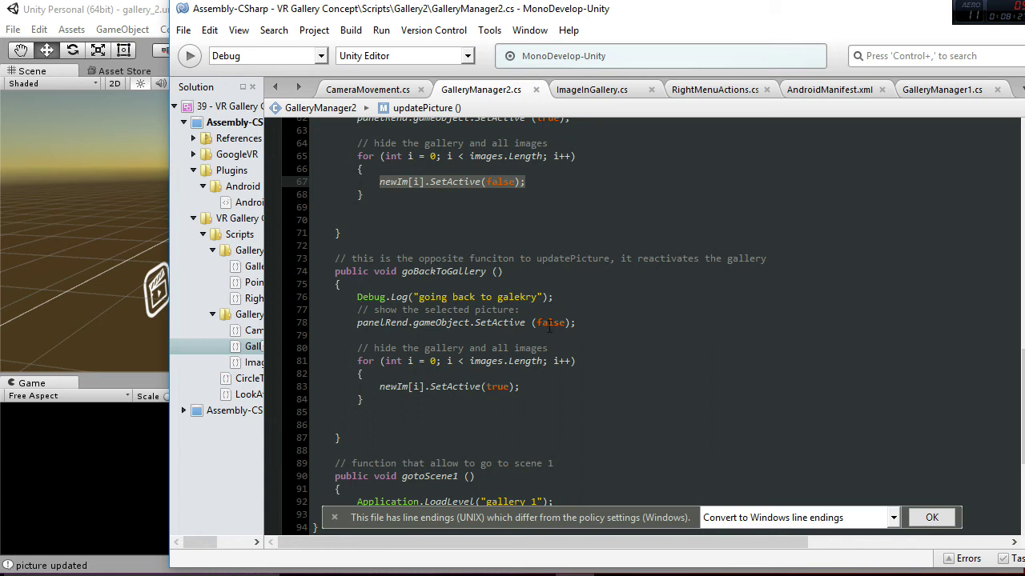
{"action": "left_click_drag", "start_coordinate": [576, 322], "coordinate": [474, 323]}
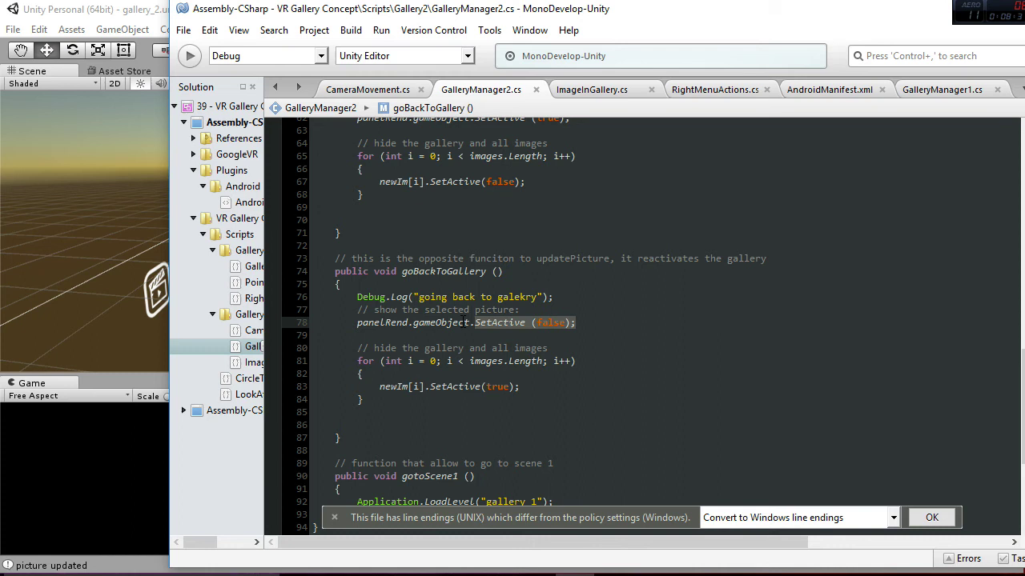
{"action": "left_click_drag", "start_coordinate": [464, 322], "coordinate": [368, 321]}
{"action": "left_click_drag", "start_coordinate": [379, 386], "coordinate": [530, 389]}
{"action": "left_click", "coordinate": [515, 404]}
{"action": "left_click_drag", "start_coordinate": [900, 14], "coordinate": [792, 78]}
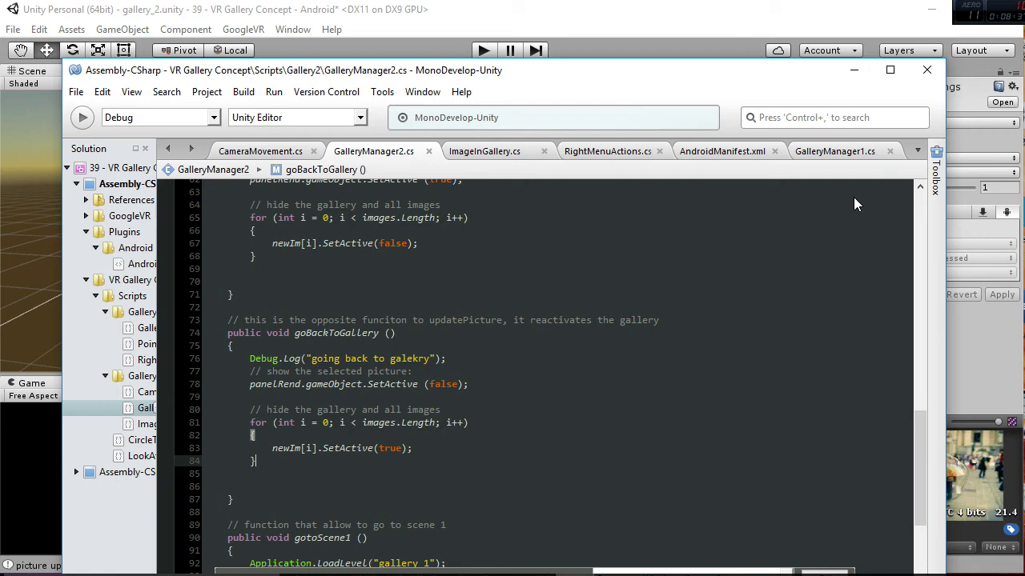
{"action": "left_click", "coordinate": [928, 71]}
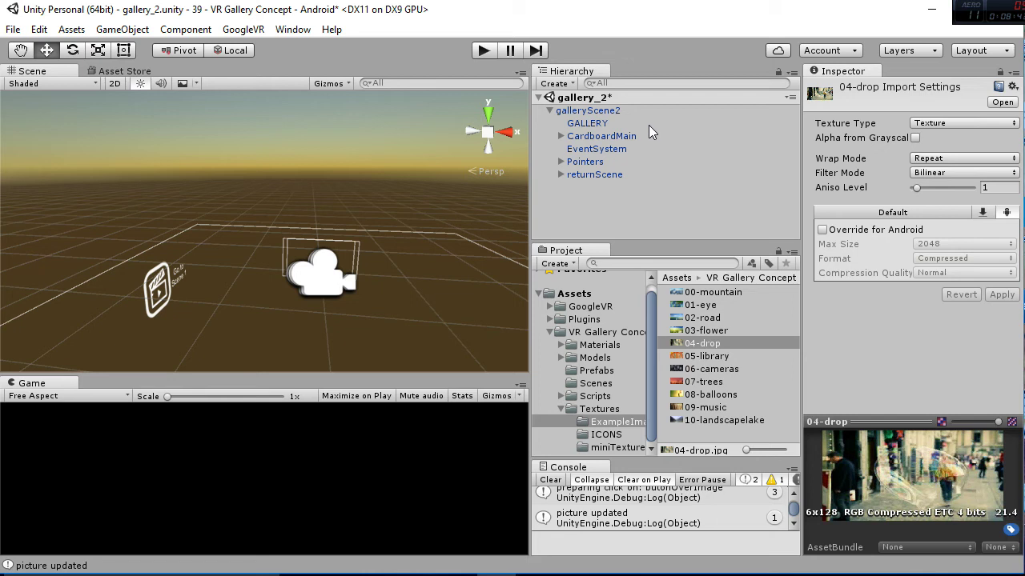
Run the scene and hold the gaze pointer on the third row's cameras image to show it on the panel.
{"action": "left_click", "coordinate": [484, 50]}
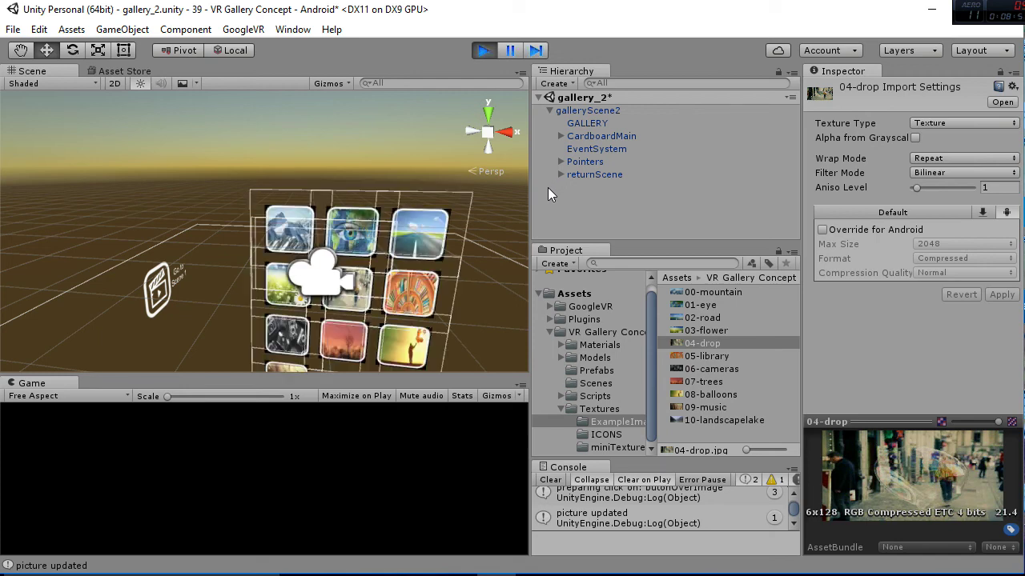
{"action": "key", "text": "alt"}
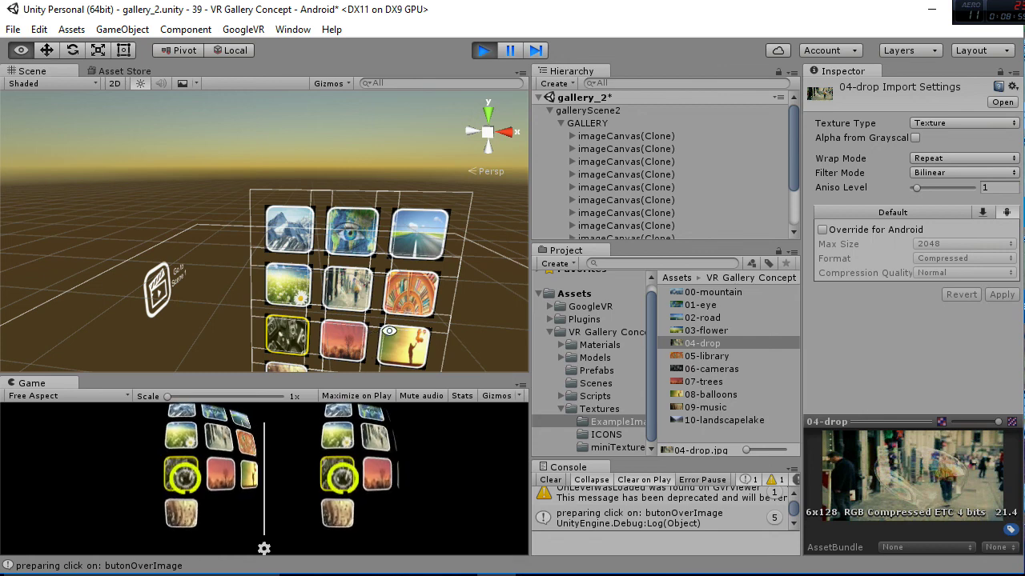
{"action": "key", "text": "alt"}
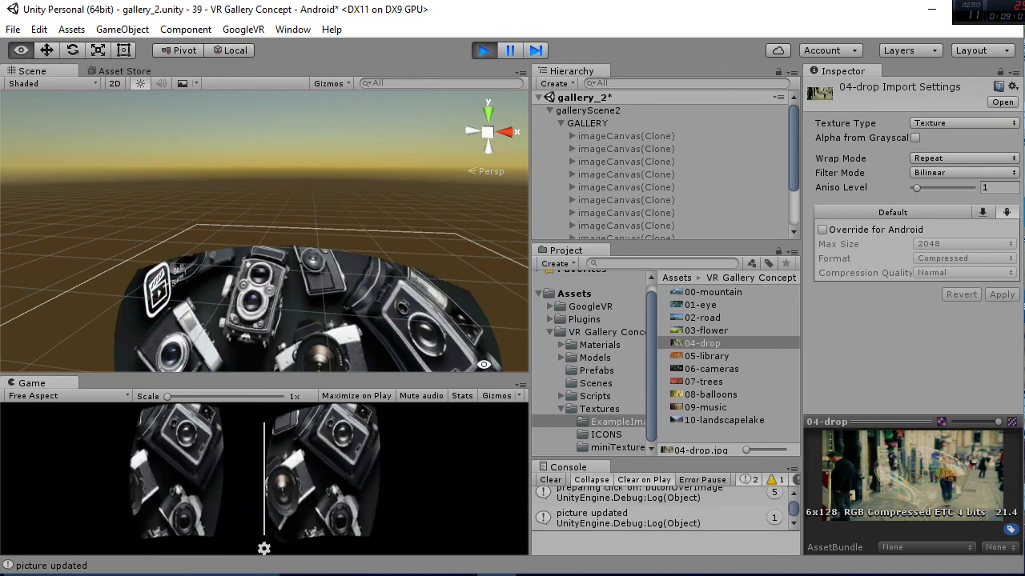